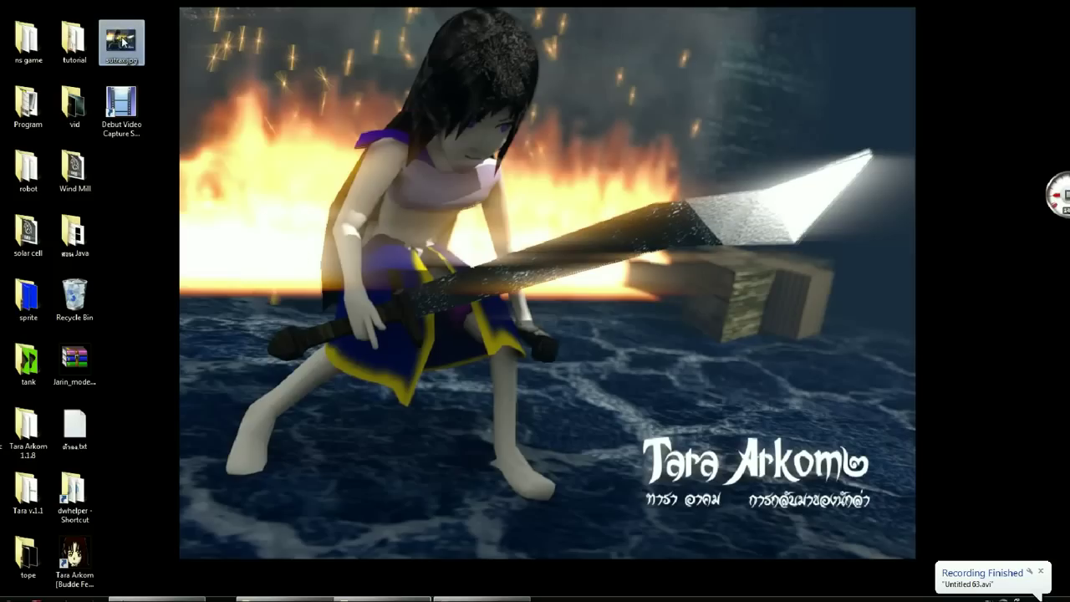
Open the 1200×900 poster image sutrac.jpg in GIMP by dropping it onto the window.
drag(121, 42, 406, 305)
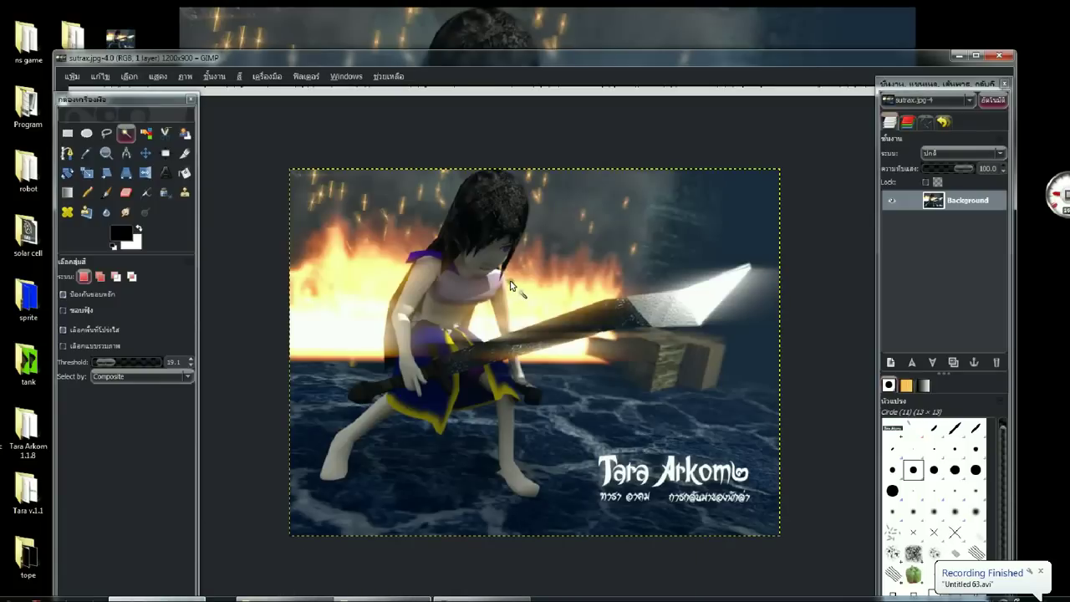
Zoom and pan around the poster to inspect the character and the title's subtitle.
ctrl+scroll(577, 263, up, 2)
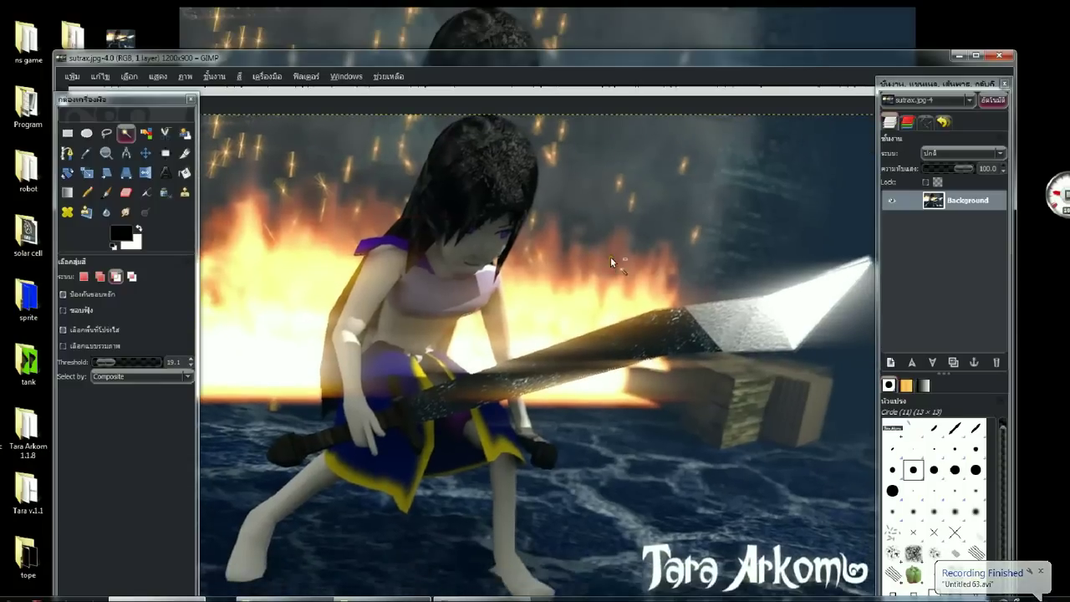
scroll(654, 313, down, 1)
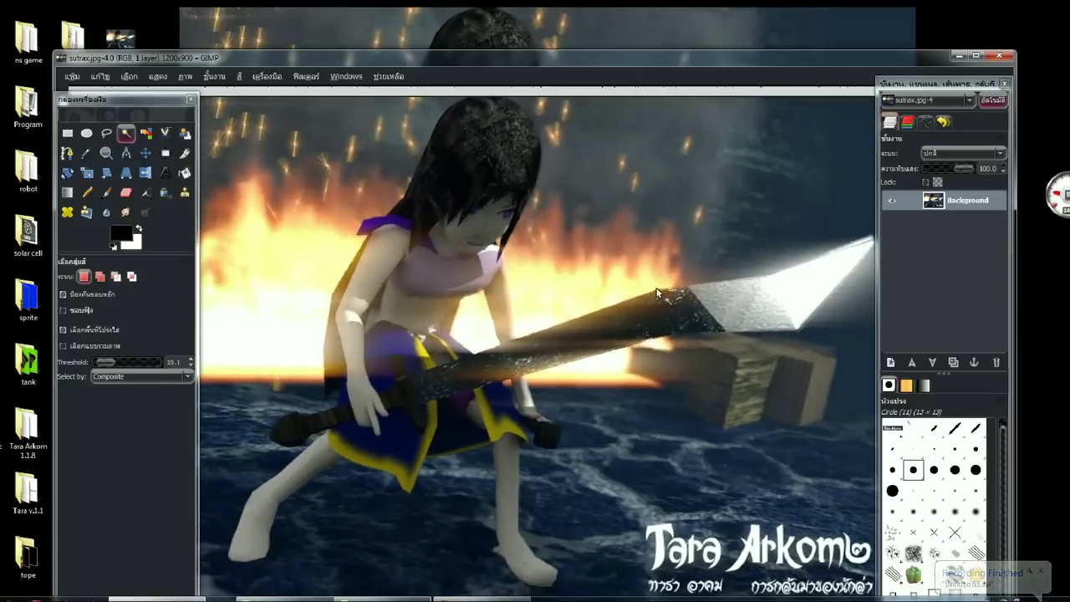
ctrl+scroll(568, 260, down, 1)
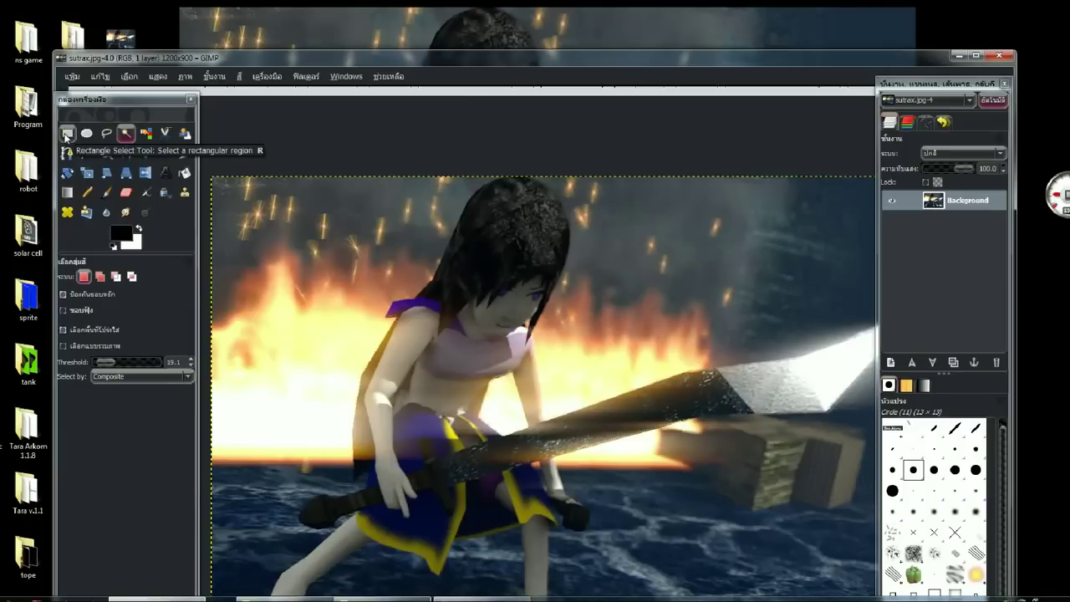
Make a 180×520 rectangular selection at 400, 0 over the character's head and body.
click(66, 135)
scroll(364, 261, down, 1)
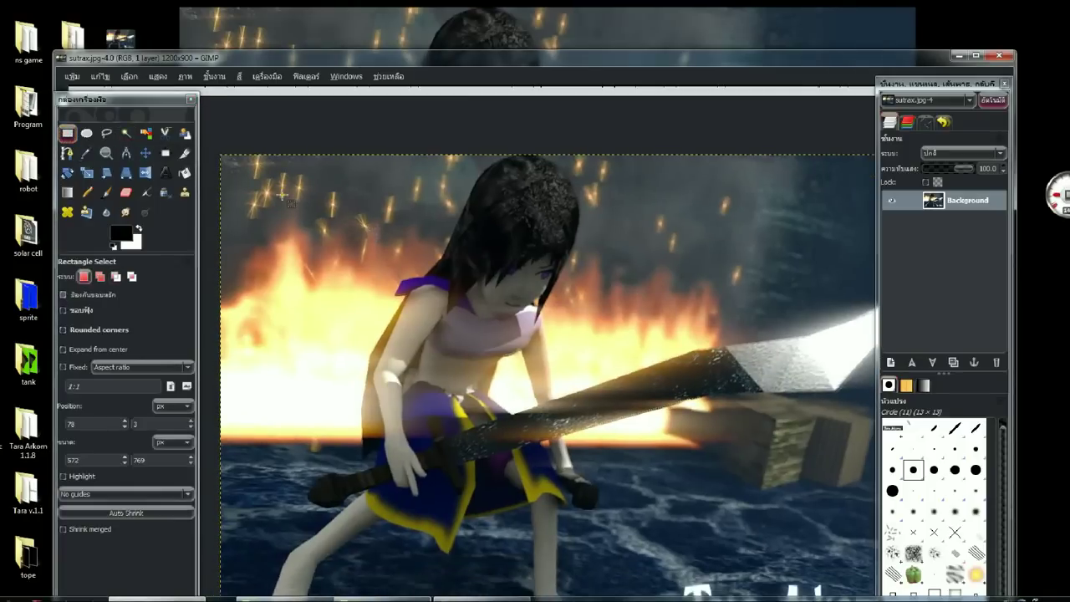
drag(298, 212, 625, 427)
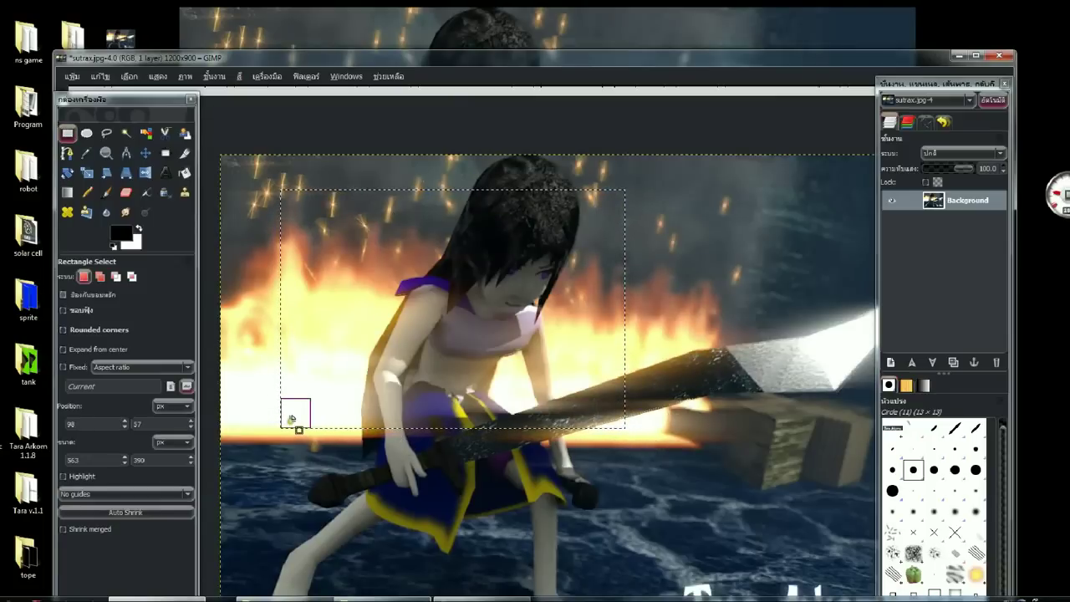
drag(295, 423, 311, 441)
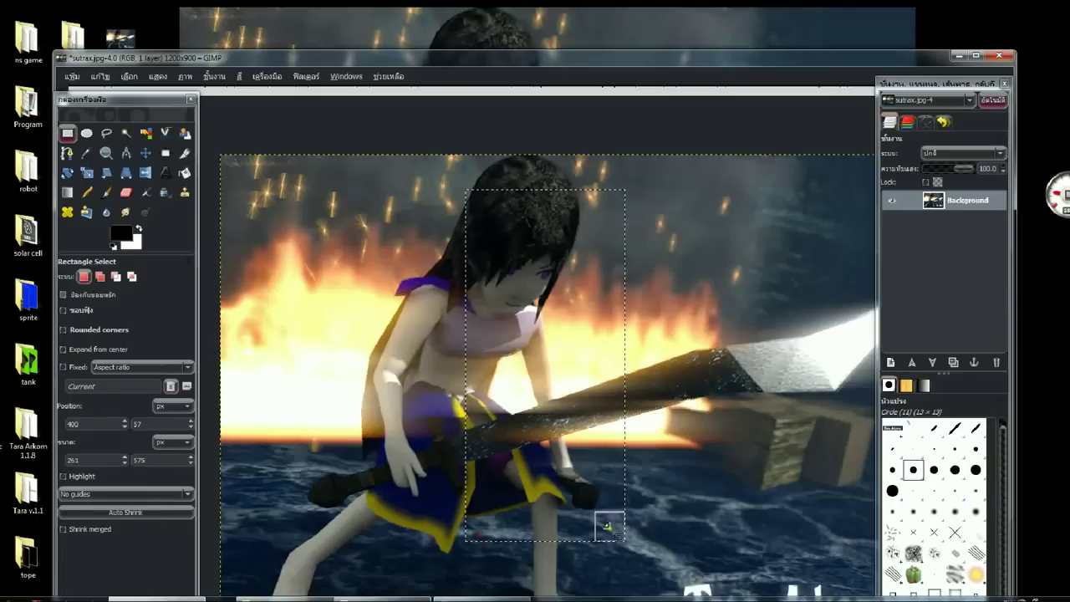
key(ctrl+y)
mouse_move(770, 278)
mouse_down()
mouse_move(572, 164)
mouse_move(575, 472)
mouse_up()
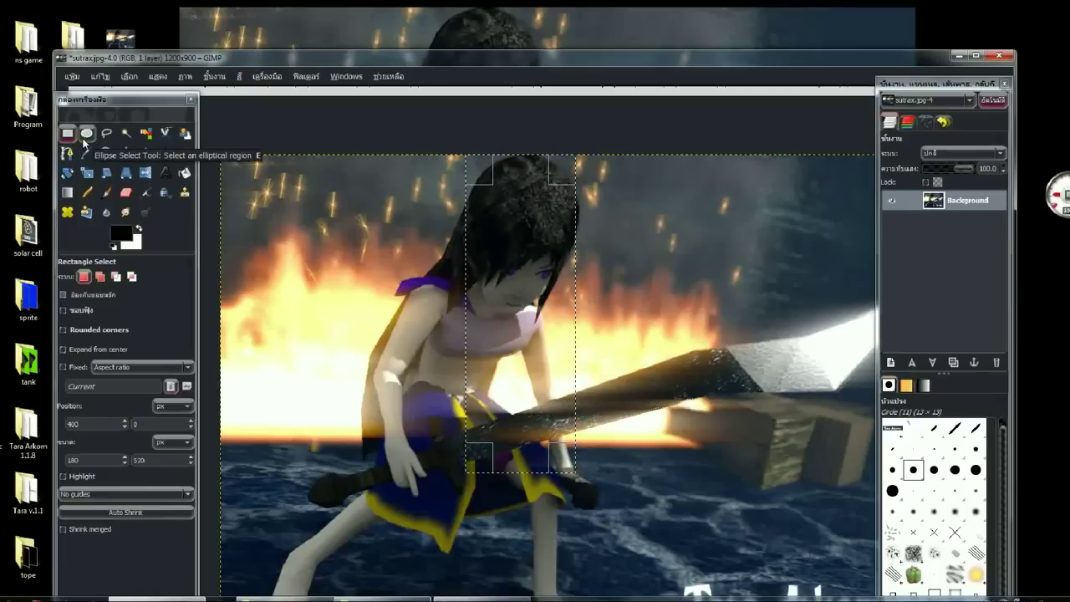
Draw a 348×562 elliptical selection at 327, 24 around the character's head and torso.
click(85, 135)
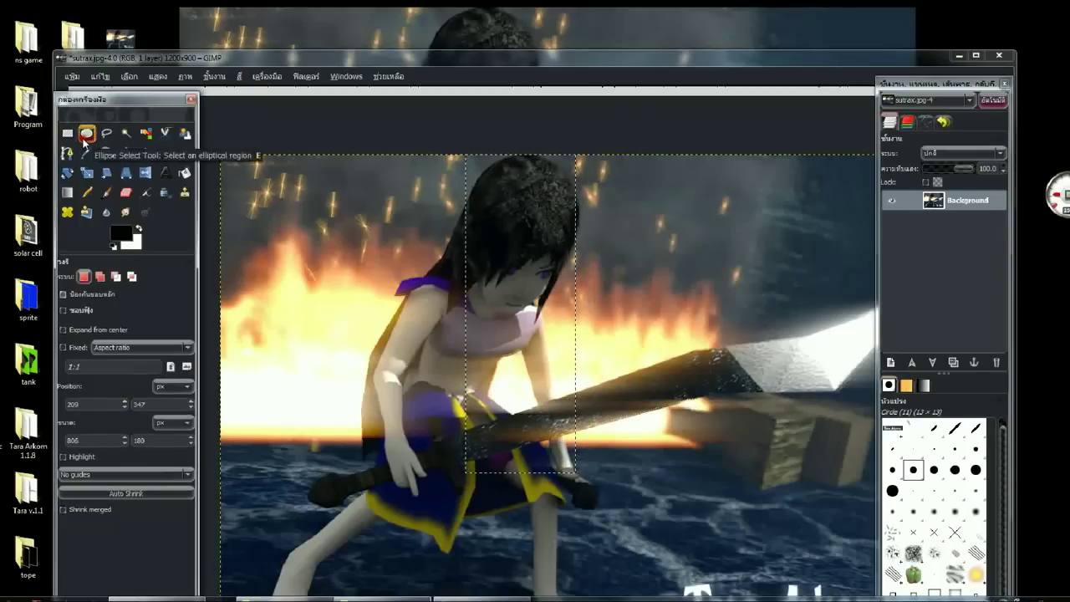
drag(380, 173, 638, 377)
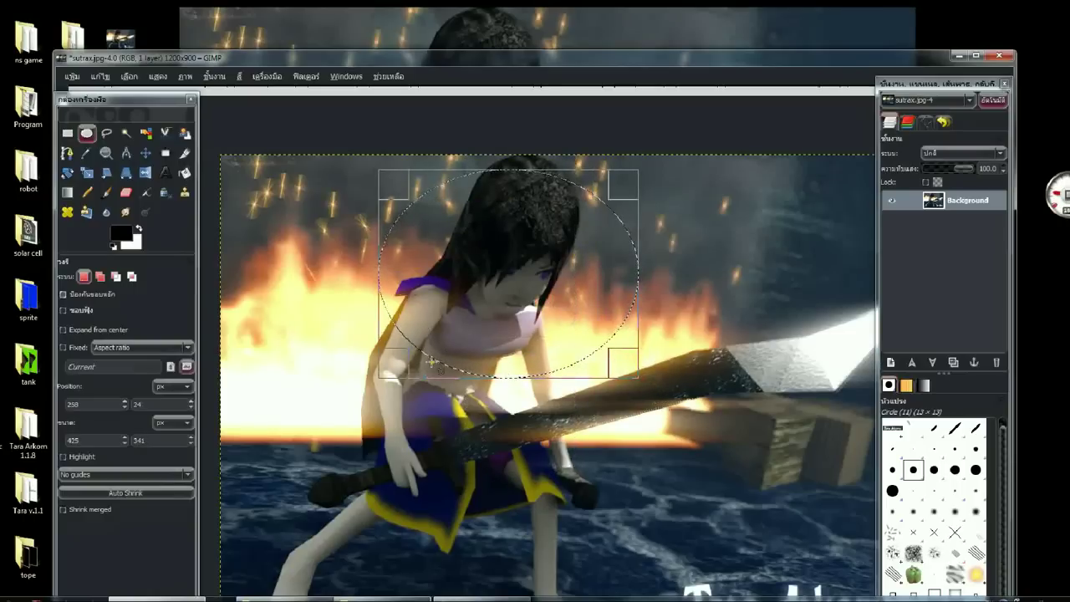
drag(625, 365, 619, 504)
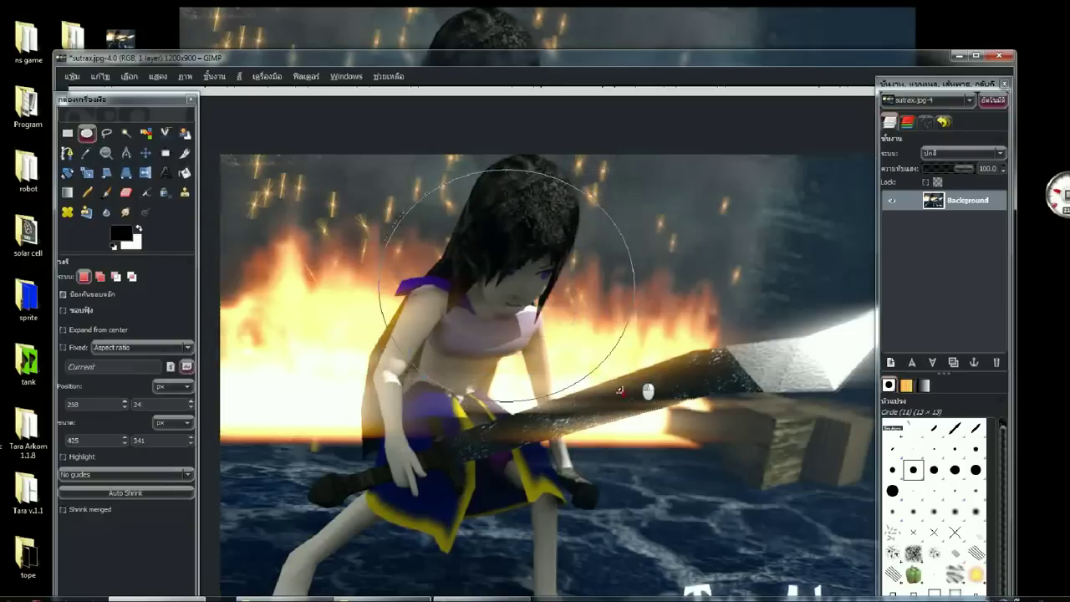
drag(383, 502, 423, 497)
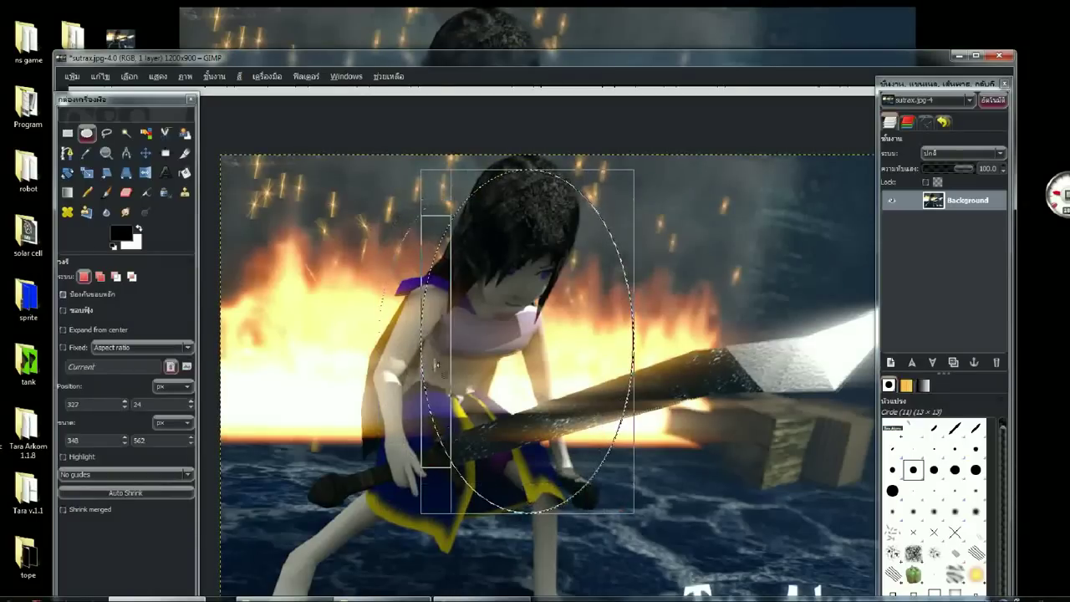
Outline the sword blade from hilt to tip with a Free Select polygon, replacing the ellipse.
click(107, 135)
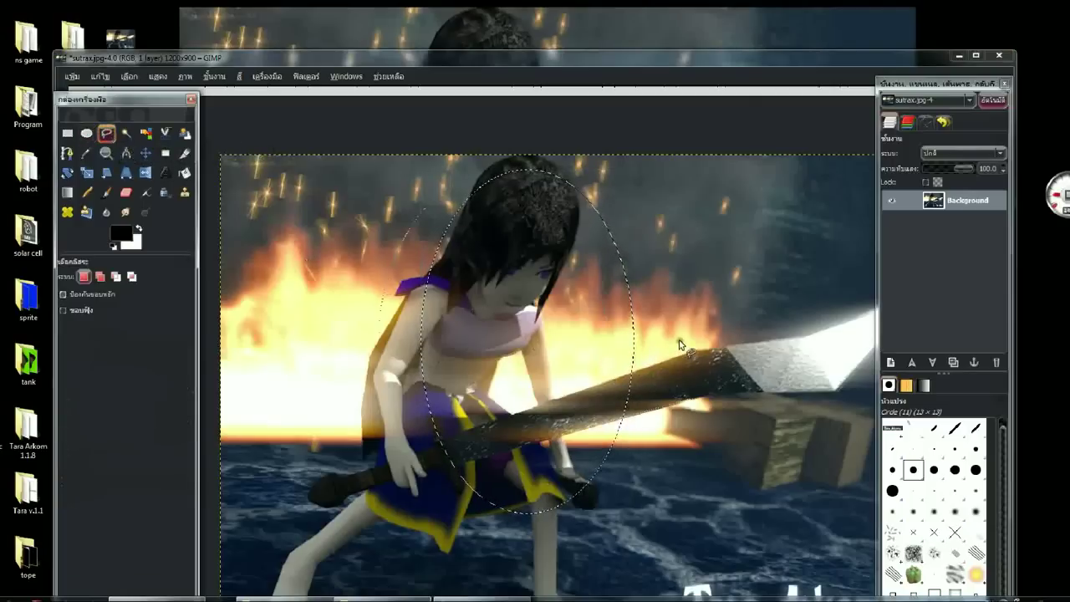
drag(679, 342, 657, 295)
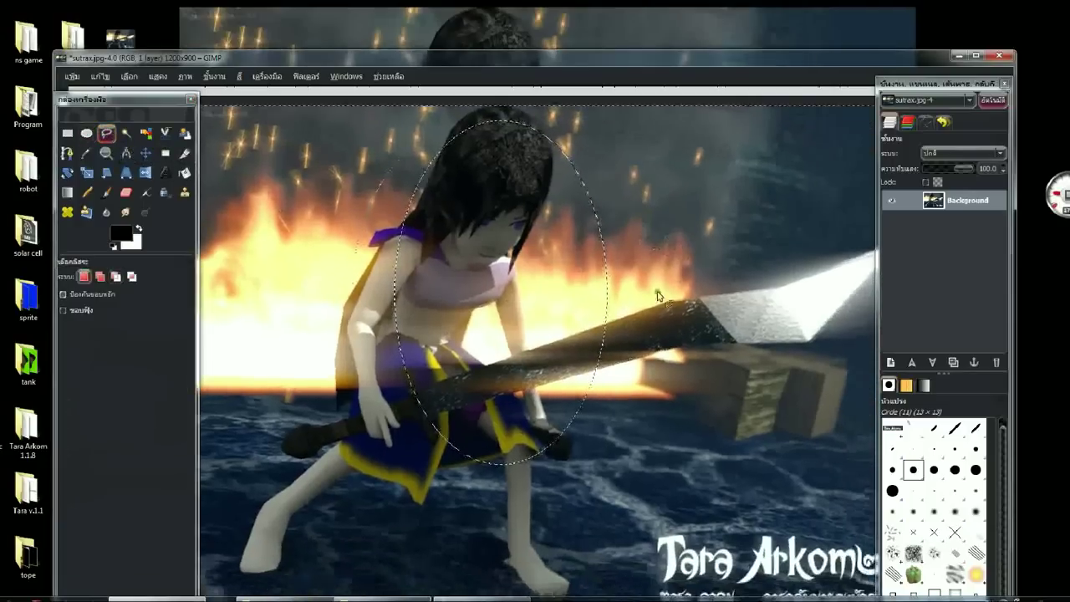
scroll(527, 400, up, 1)
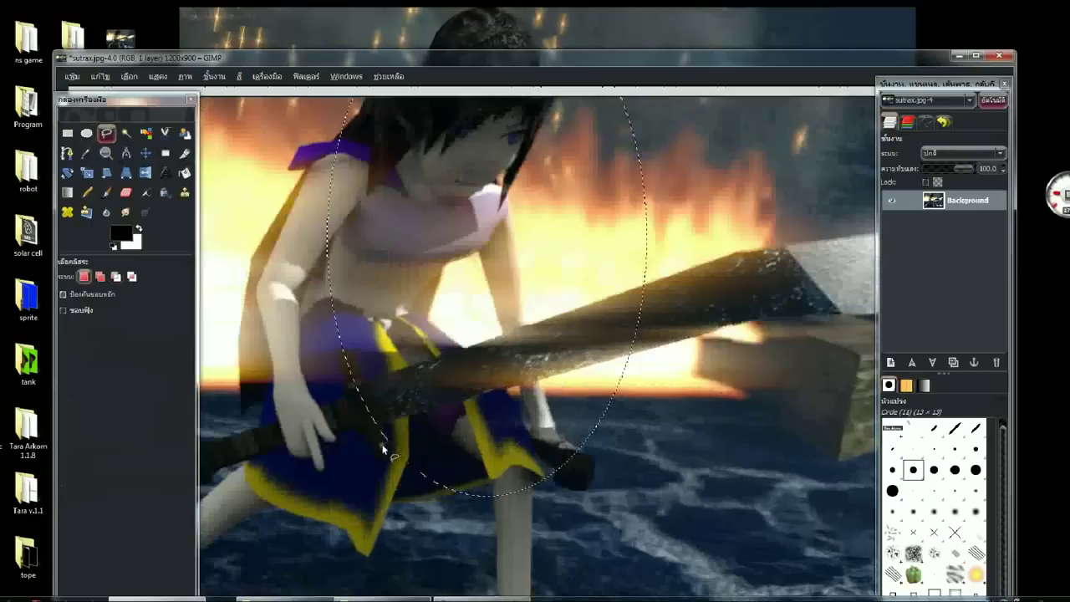
click(365, 384)
ctrl+scroll(599, 278, up, 2)
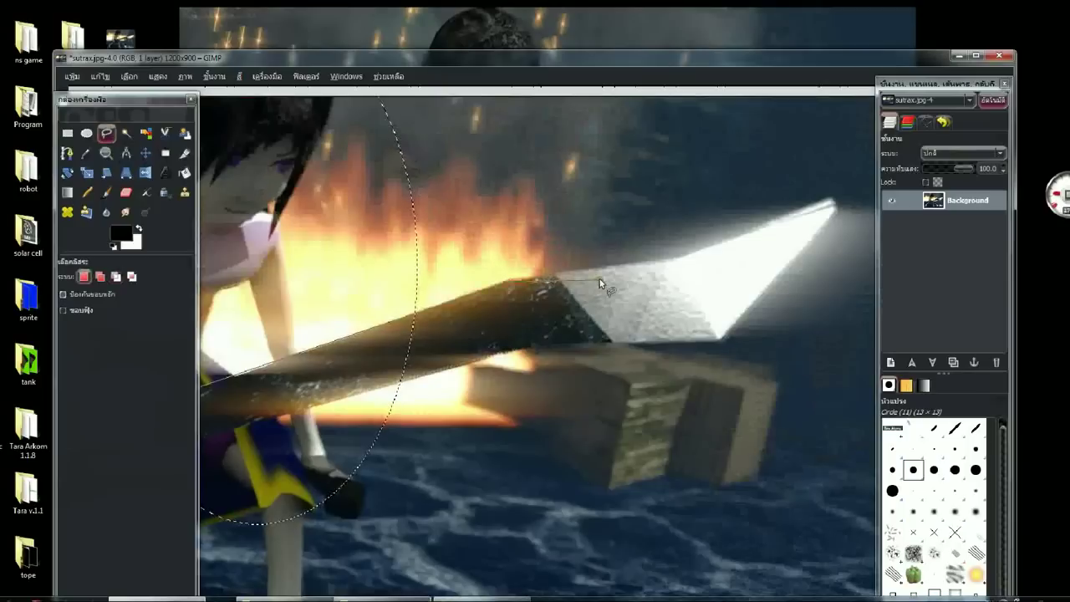
click(832, 201)
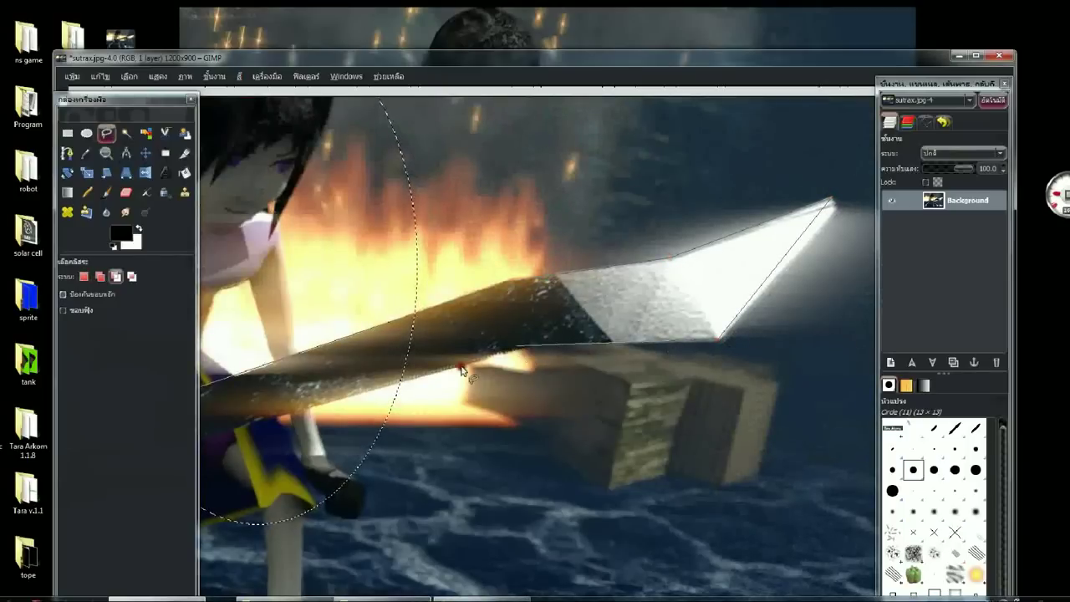
scroll(468, 368, left, 5)
scroll(501, 347, down, 1)
click(368, 393)
key(minus)
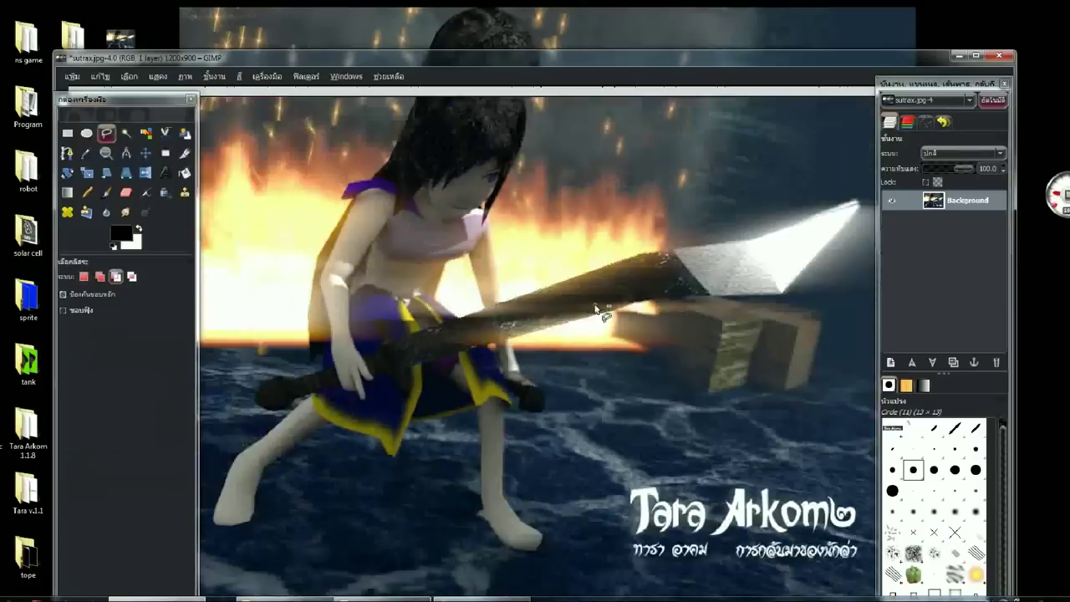
key(shift+ctrl+j)
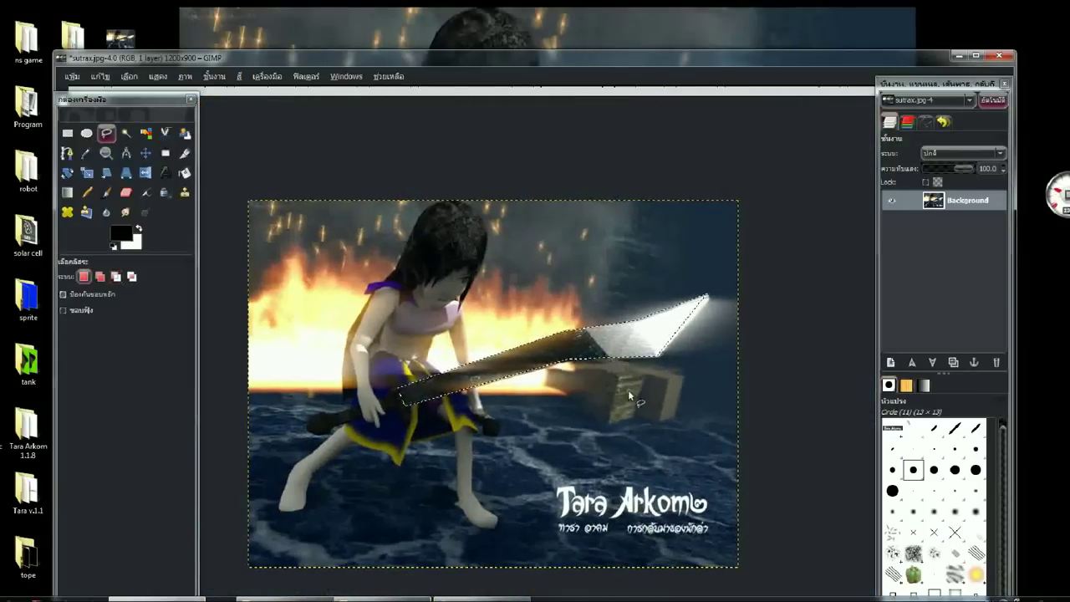
key(plus)
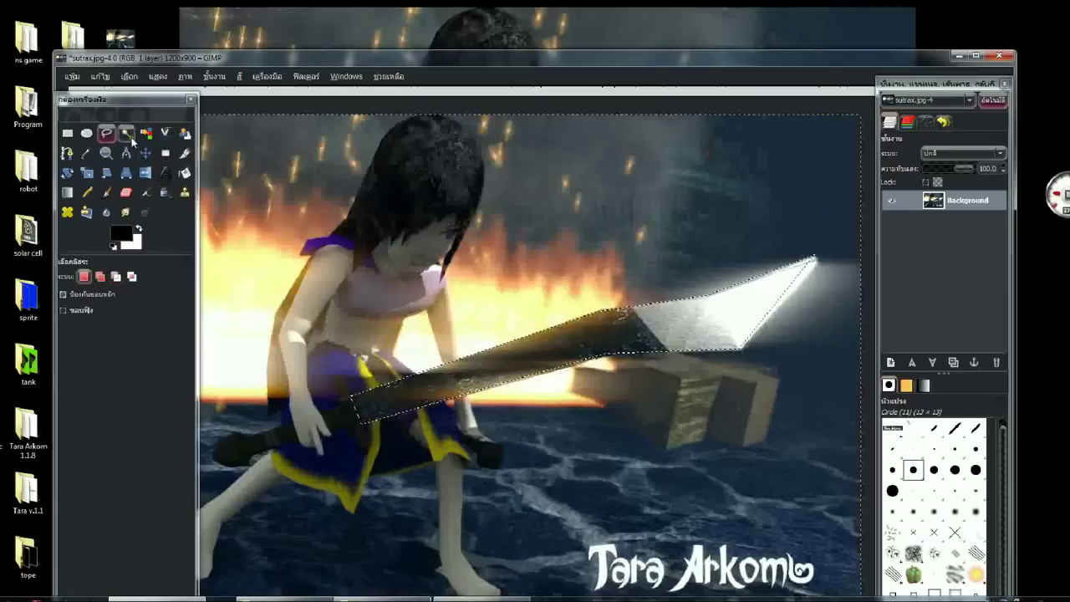
Fuzzy-select the white letter T at the start of the Tara Arkom title.
click(125, 132)
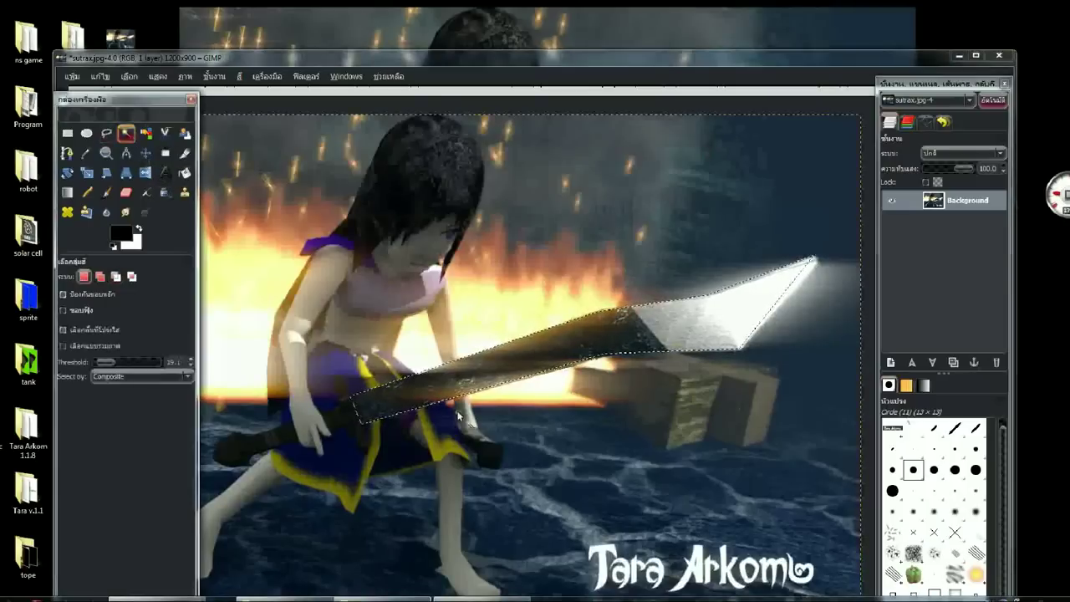
scroll(489, 403, down, 1)
scroll(488, 404, down, 2)
scroll(511, 370, down, 1)
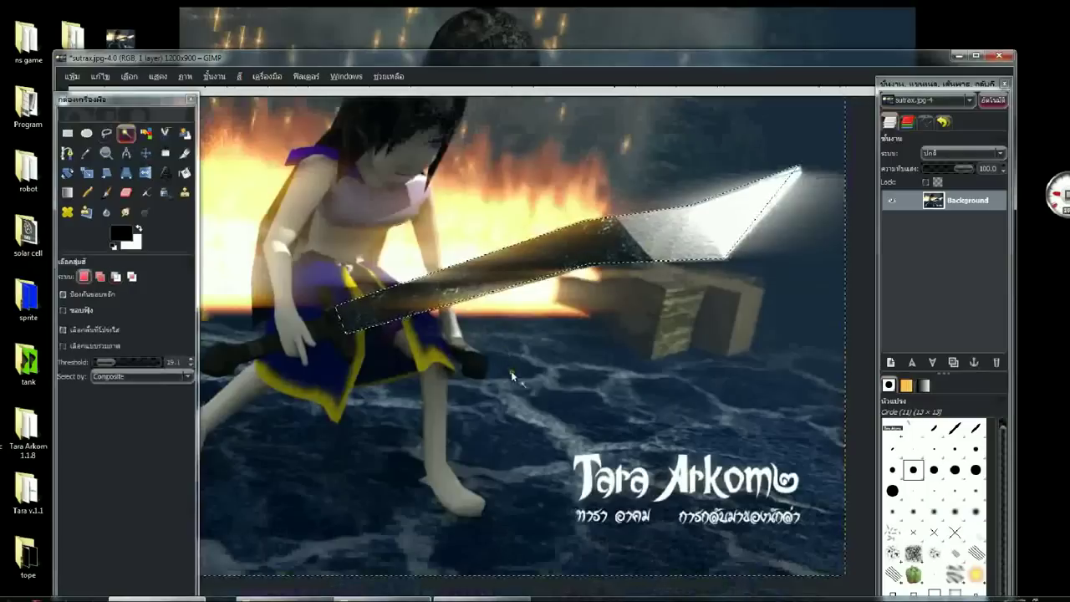
scroll(551, 426, down, 1)
scroll(535, 430, right, 3)
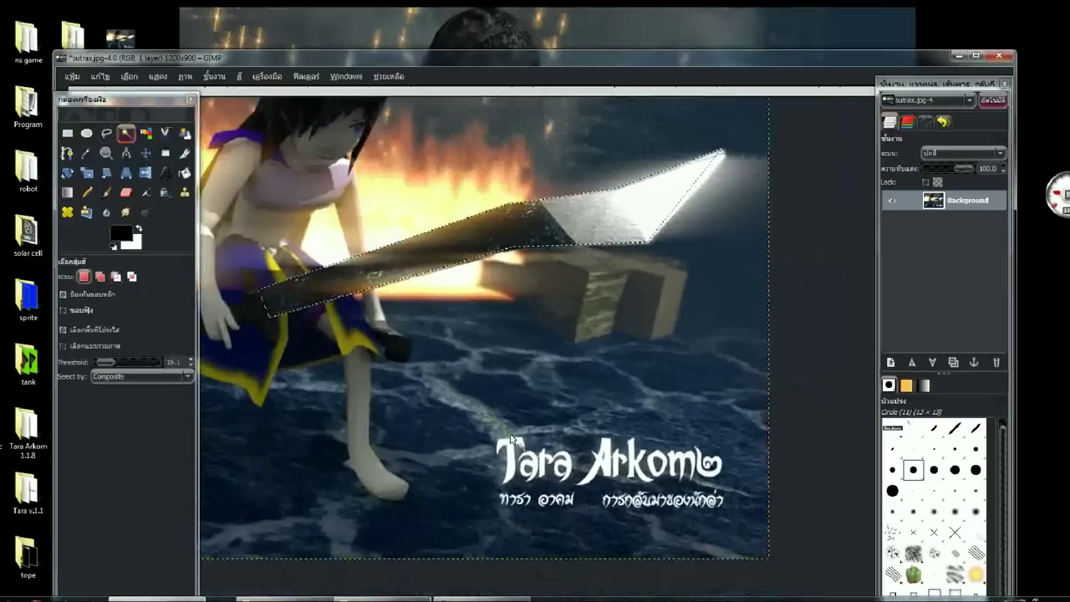
ctrl+scroll(503, 419, up, 2)
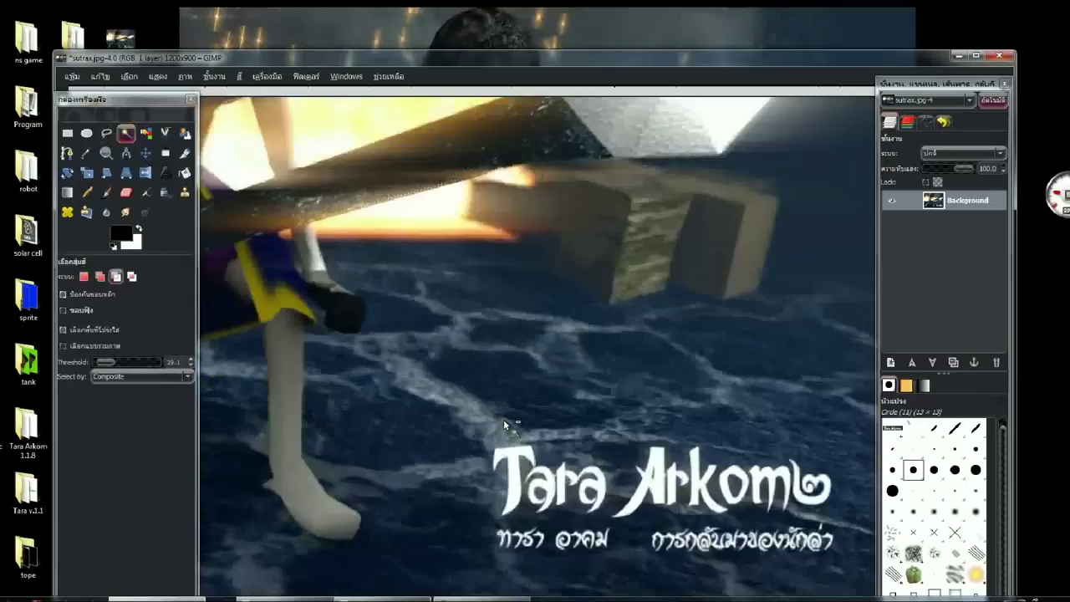
ctrl+scroll(474, 354, up, 1)
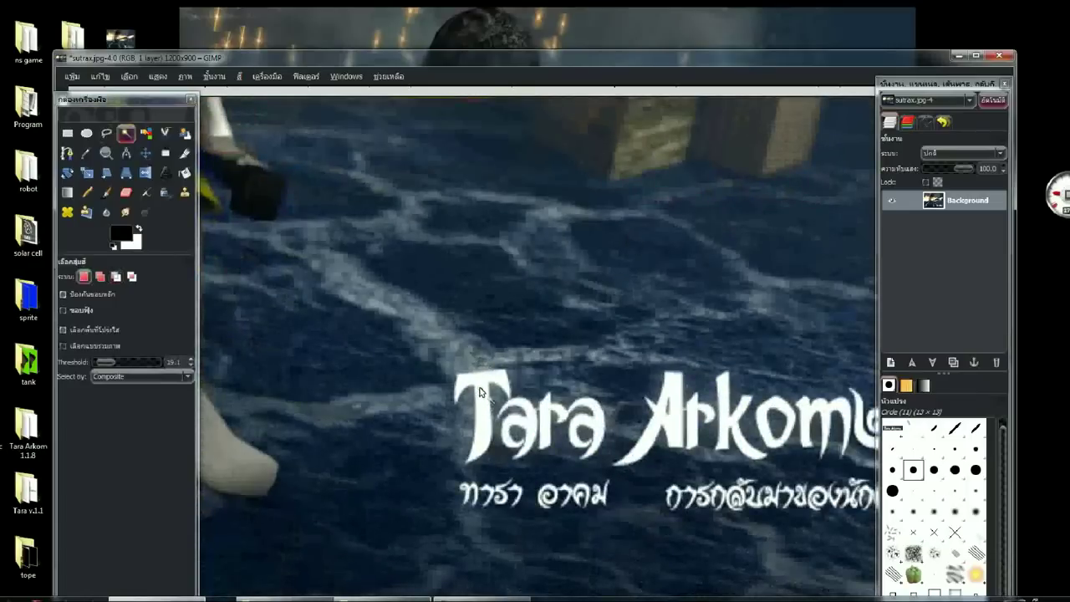
click(478, 391)
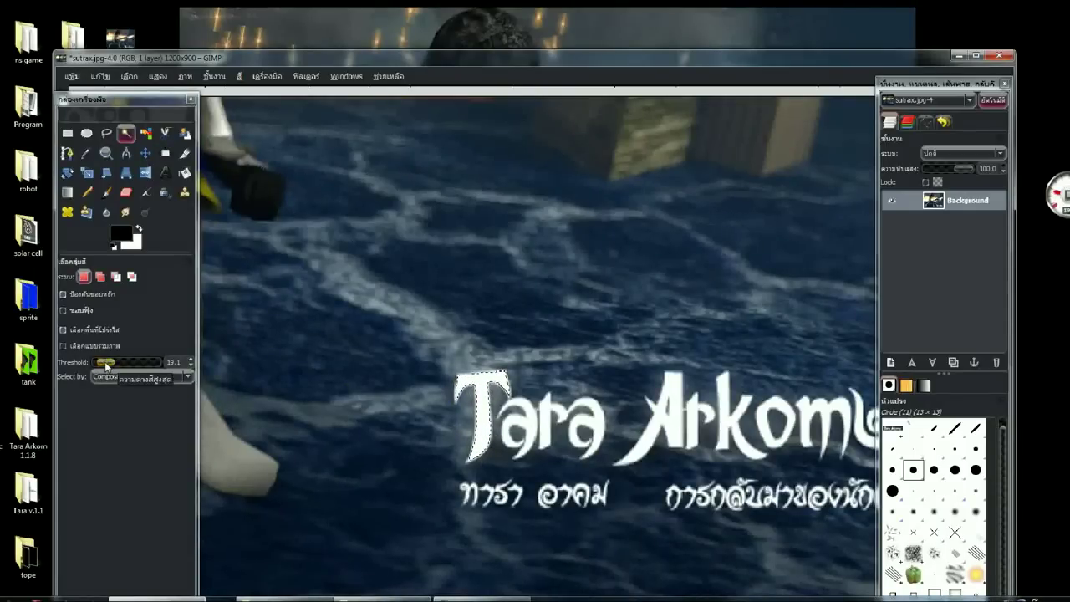
Zoom in on the shoulder and fuzzy-select the purple band with a raised threshold.
drag(393, 353, 668, 348)
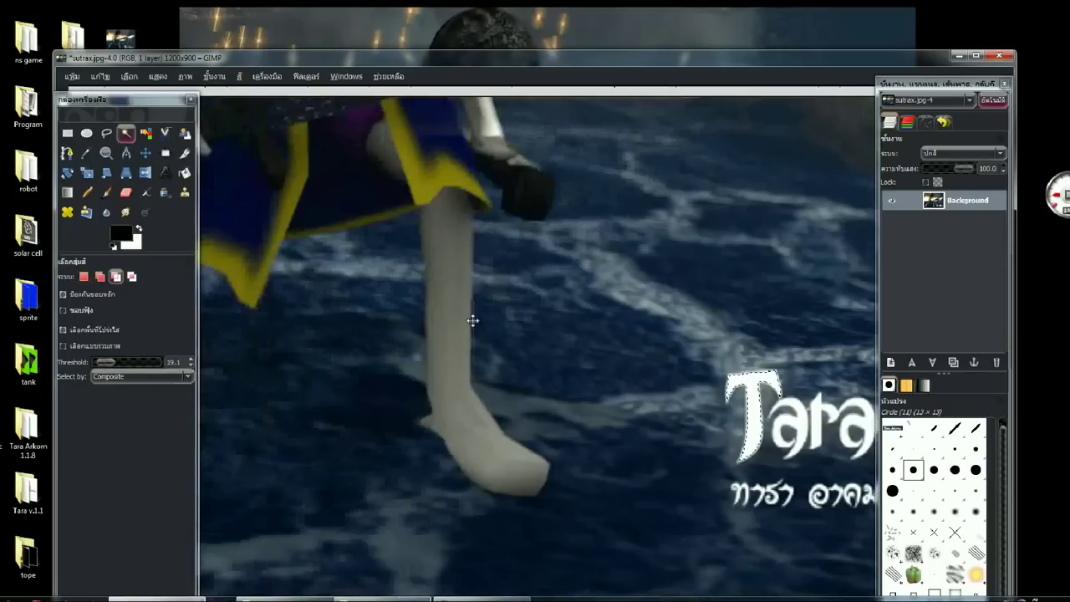
scroll(472, 320, up, 5)
scroll(473, 365, up, 5)
scroll(490, 359, up, 3)
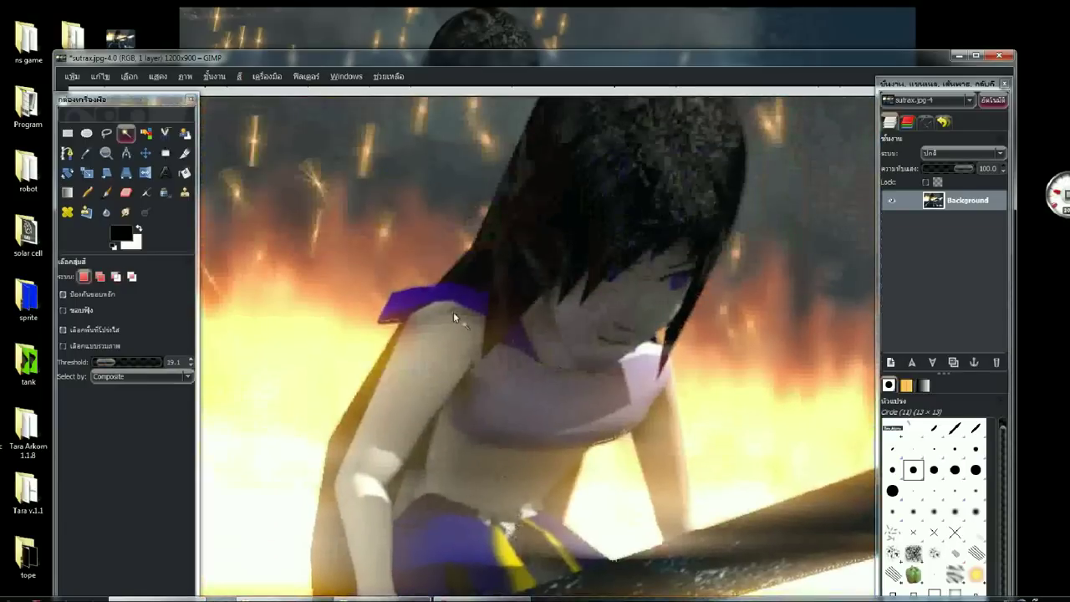
scroll(462, 297, up, 1)
scroll(471, 326, up, 1)
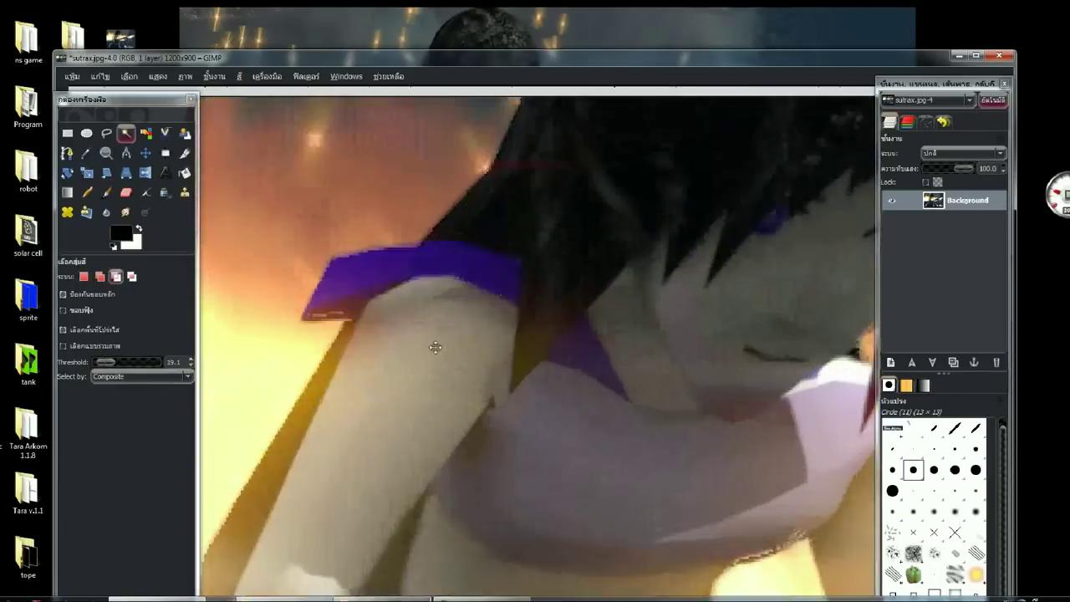
scroll(434, 349, up, 1)
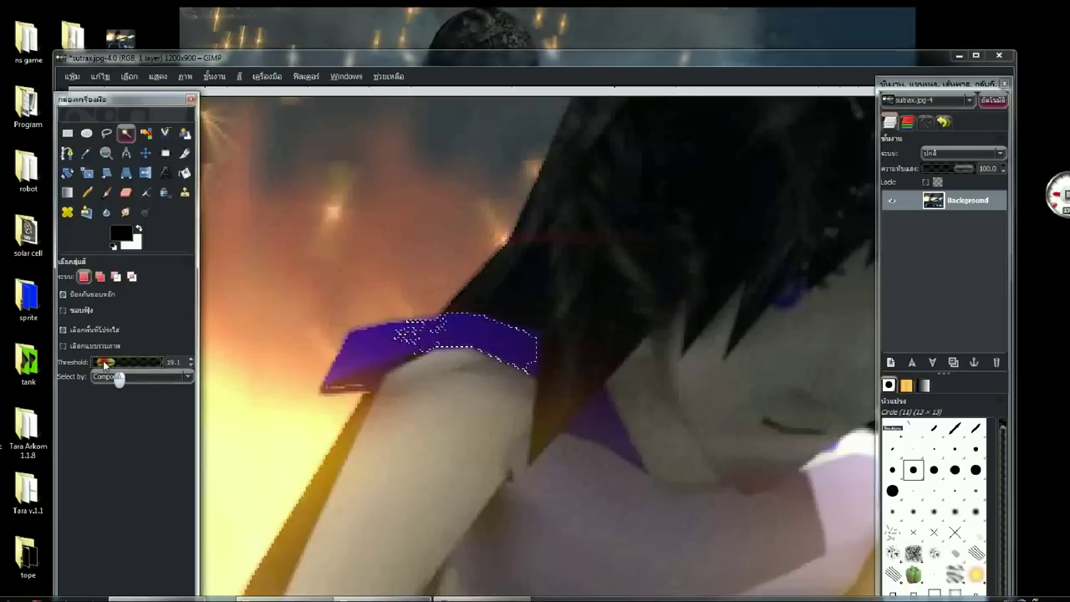
drag(107, 362, 215, 365)
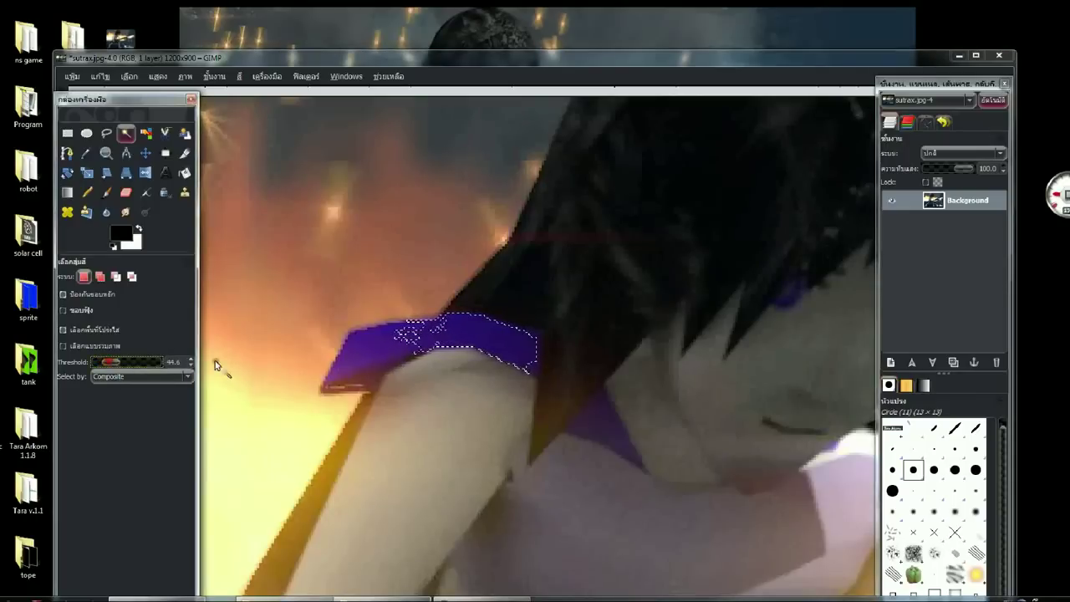
click(475, 341)
Try a wider threshold on the purple band, then lower it back to about 43.
drag(112, 362, 115, 365)
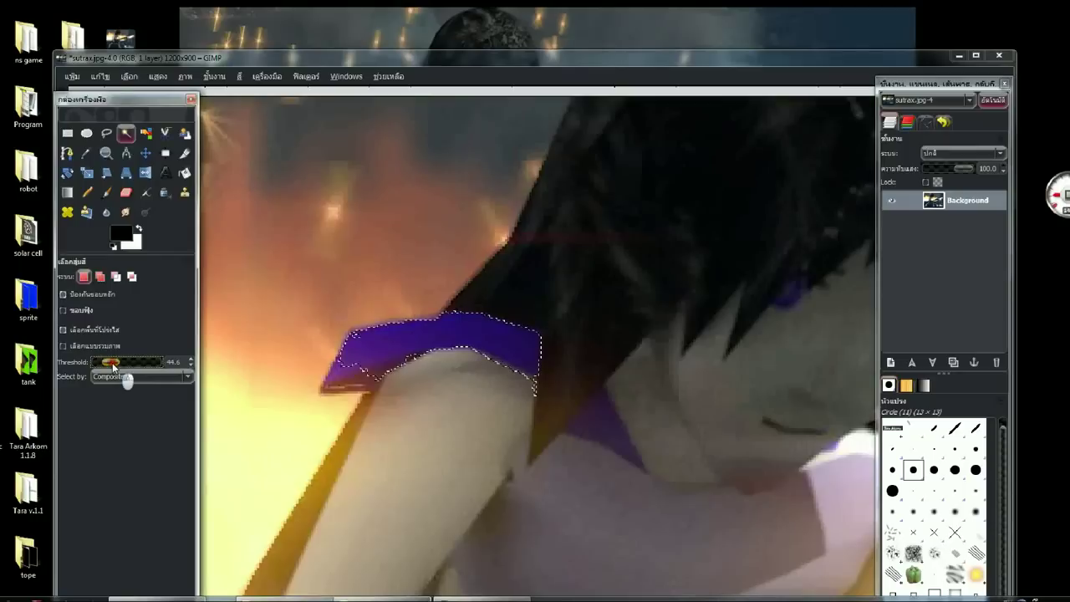
click(433, 336)
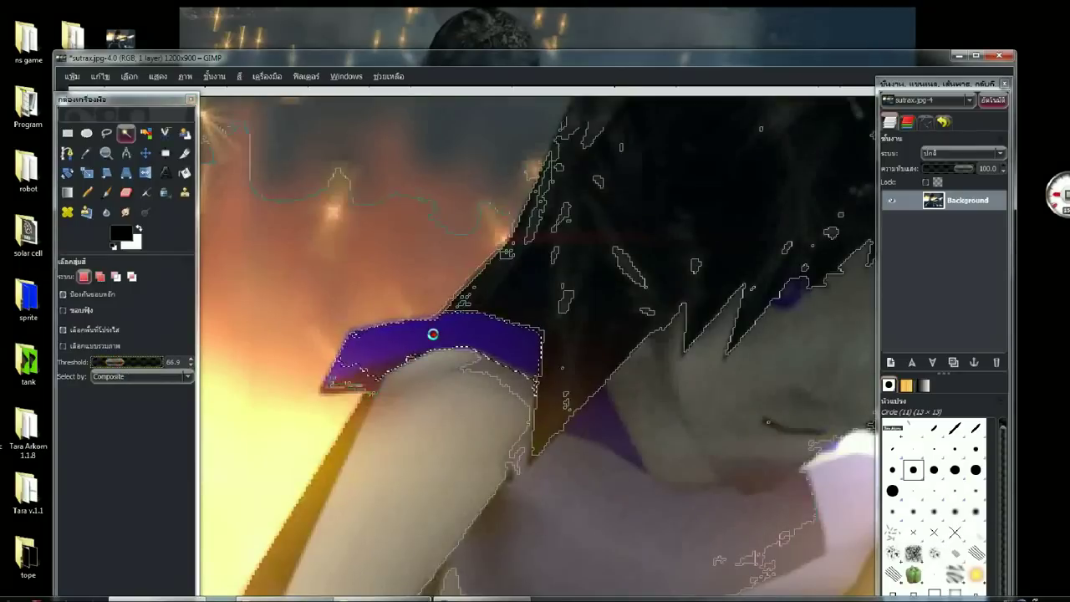
mouse_move(402, 337)
mouse_down()
mouse_move(383, 334)
mouse_move(411, 357)
mouse_up()
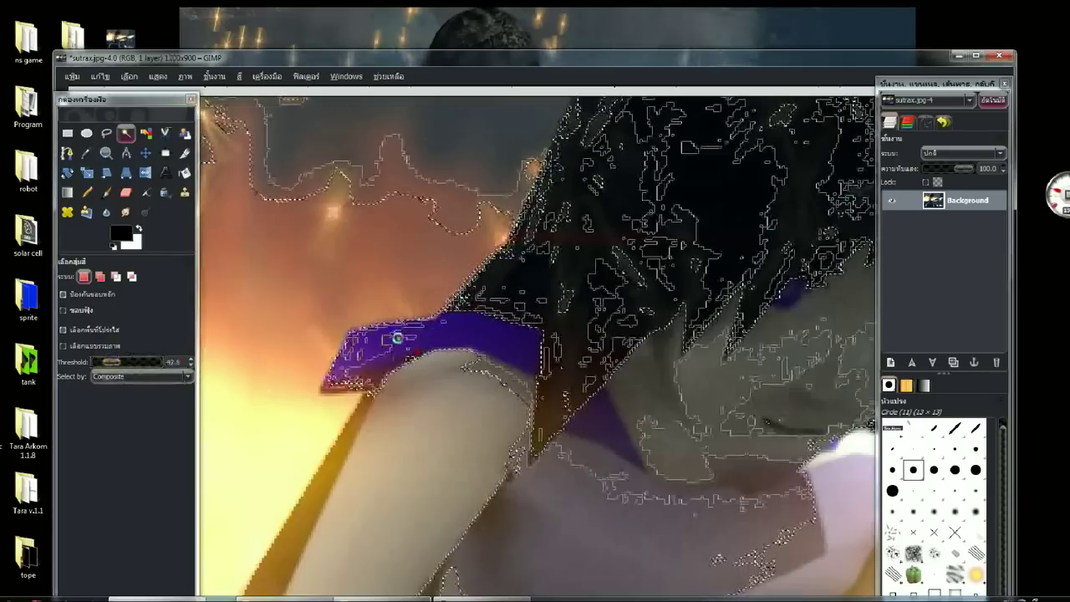
Zoom in on the Tara Arkom title lettering and switch to the Free Select tool.
scroll(411, 358, down, 1)
scroll(502, 356, down, 1)
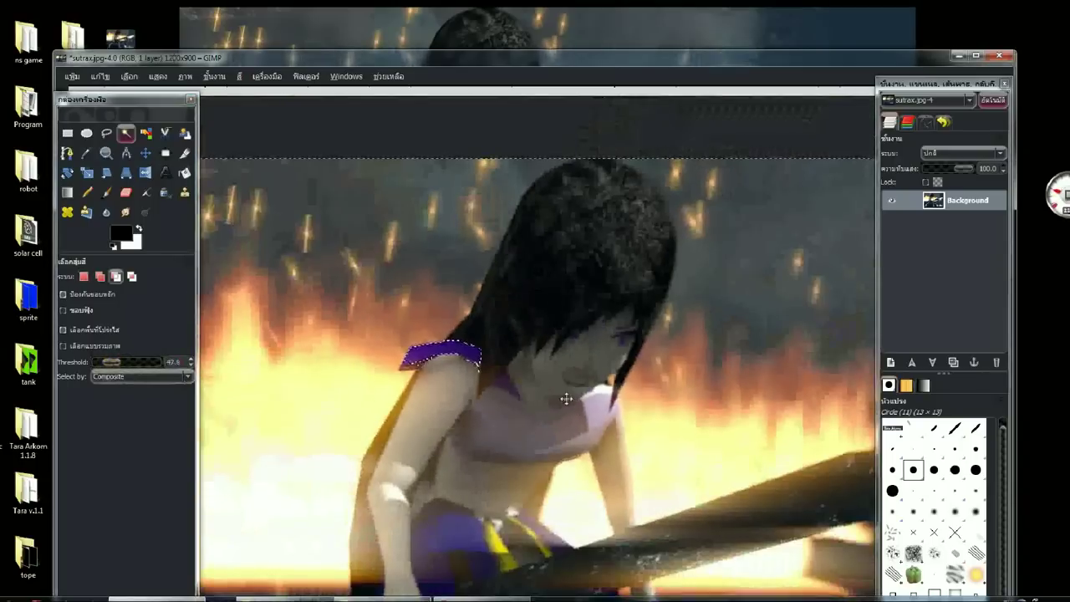
scroll(601, 354, down, 1)
scroll(640, 314, down, 1)
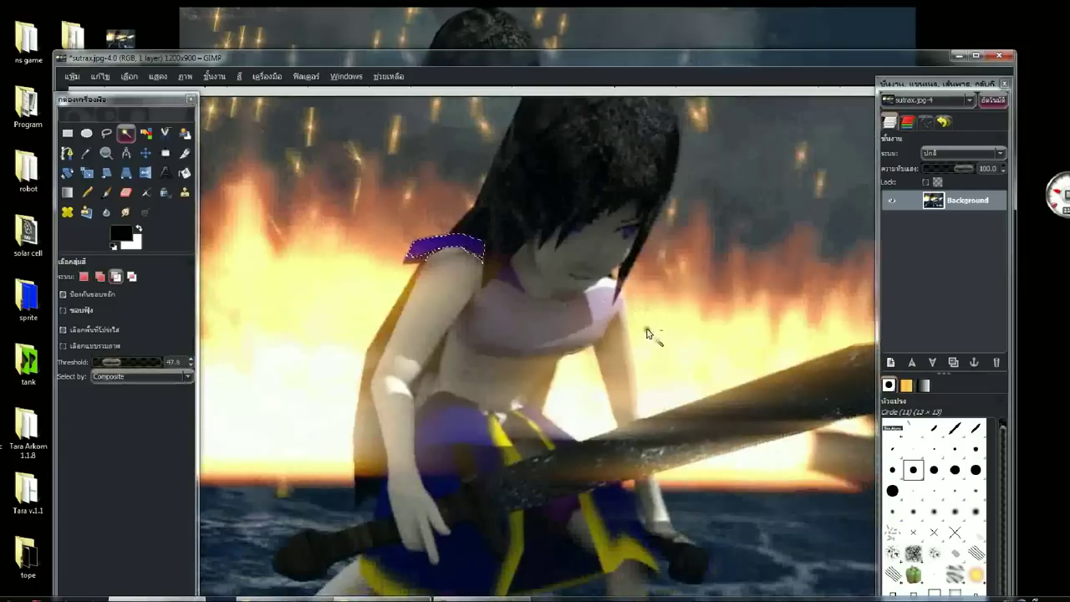
scroll(648, 331, down, 1)
scroll(587, 451, down, 1)
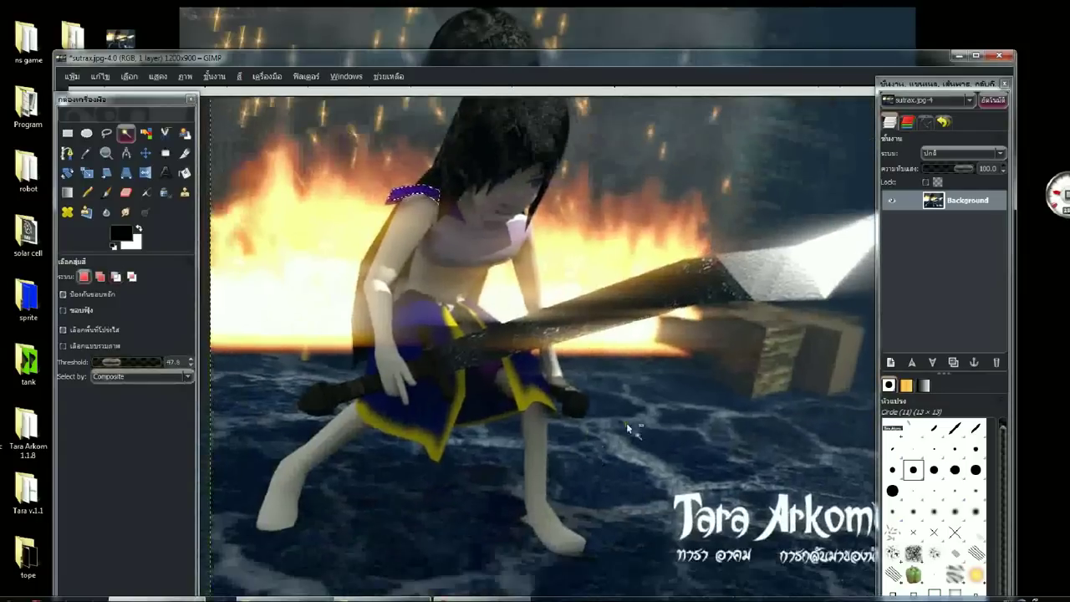
scroll(635, 422, right, 2)
scroll(656, 414, up, 1)
scroll(660, 411, up, 1)
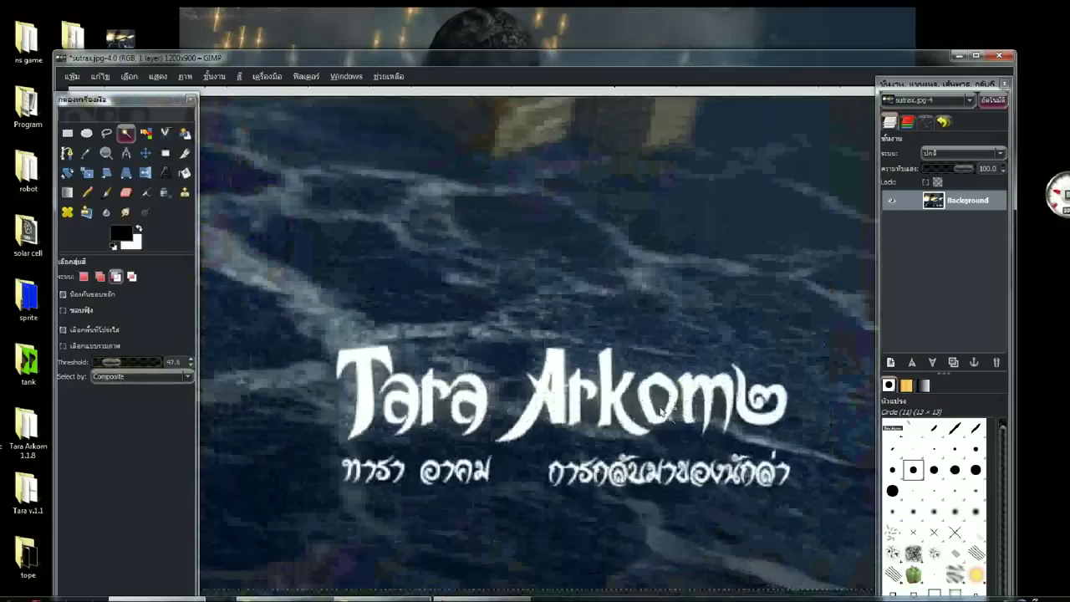
scroll(660, 411, up, 1)
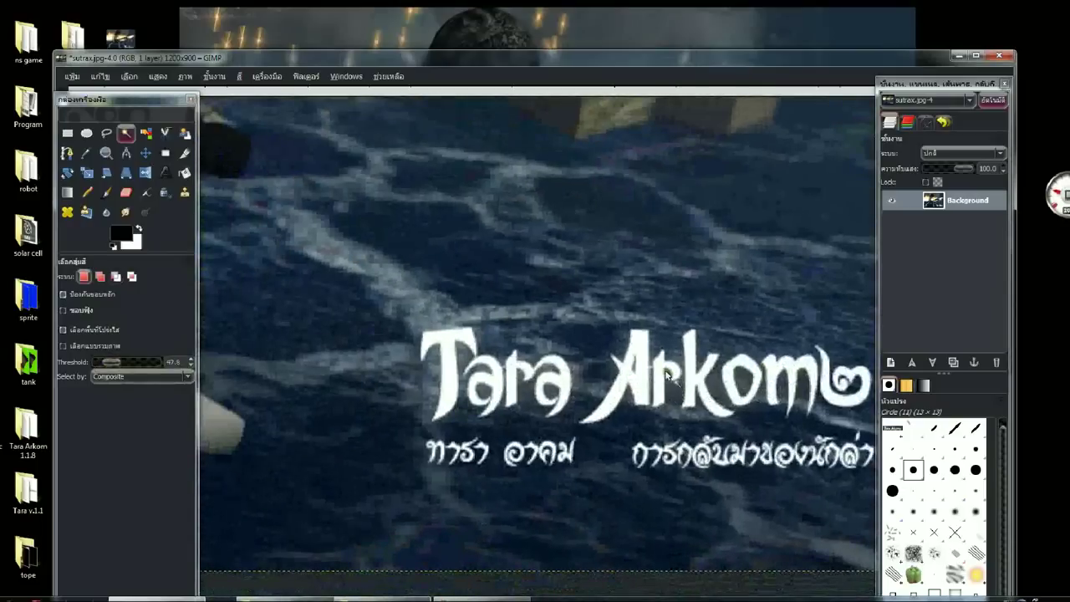
scroll(666, 376, right, 1)
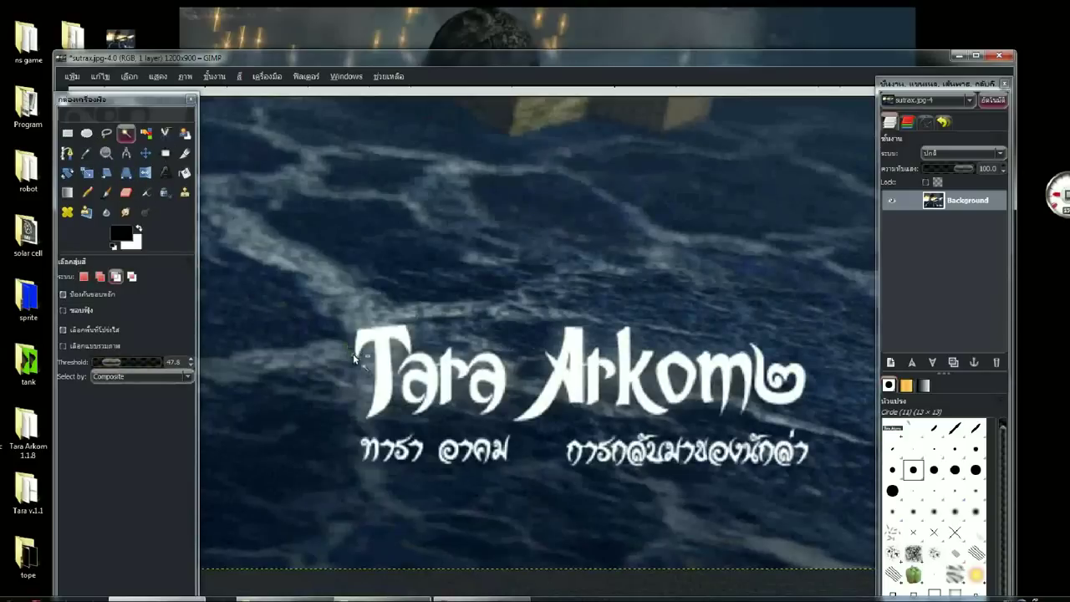
scroll(355, 357, up, 1)
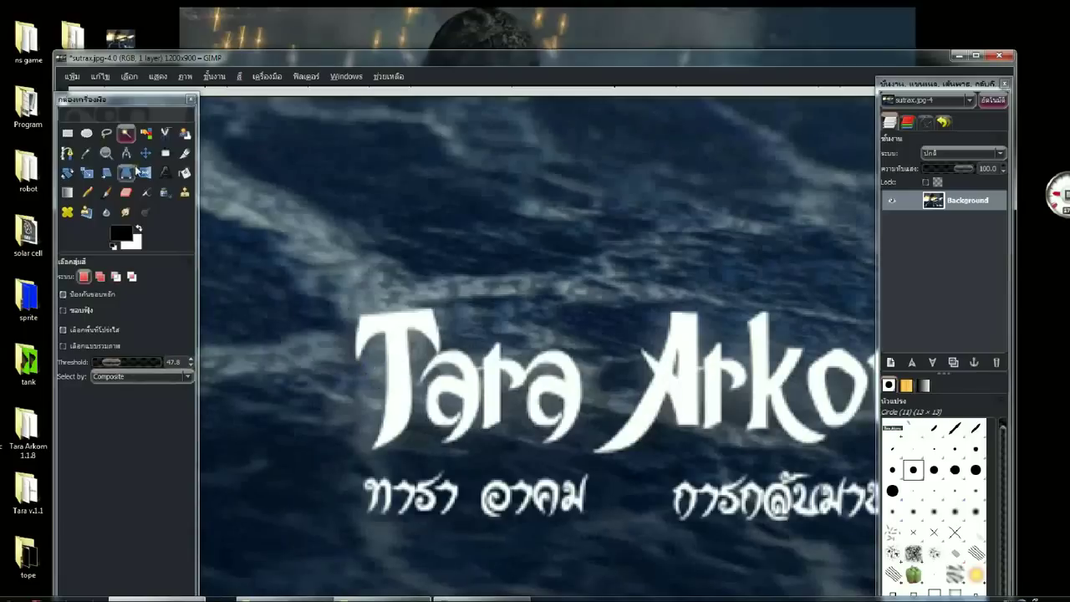
click(107, 133)
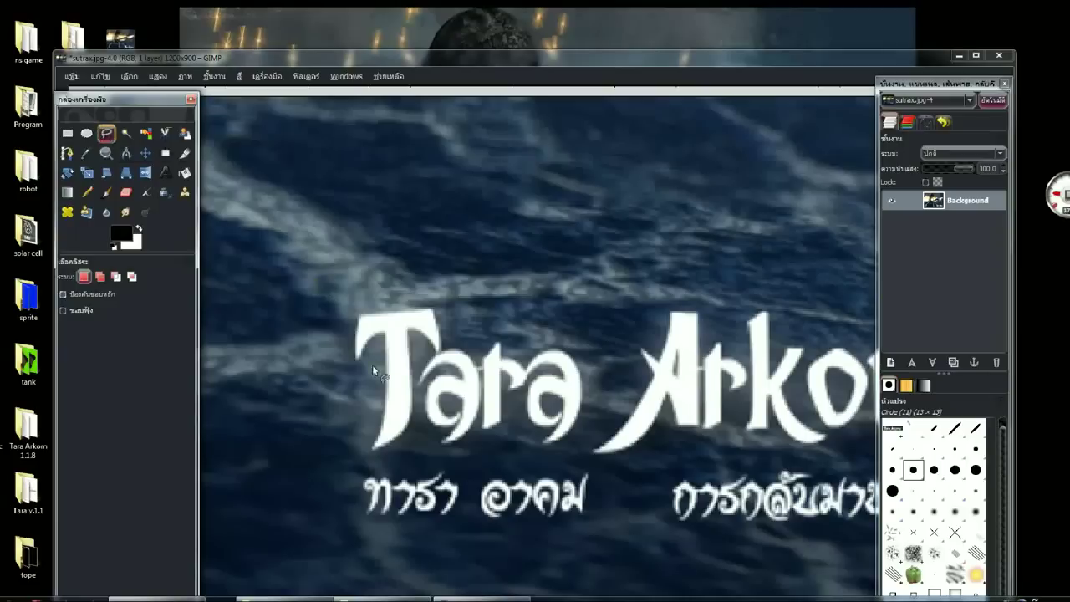
Trace a closed freehand polygon around the title's first letter T.
click(374, 445)
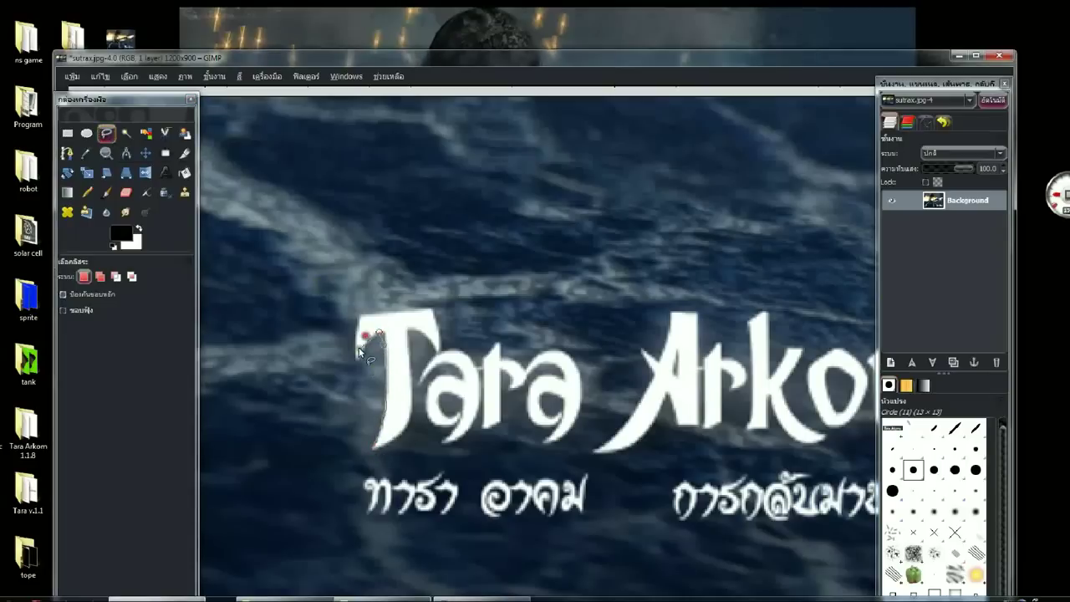
click(360, 316)
click(433, 316)
click(406, 350)
click(375, 446)
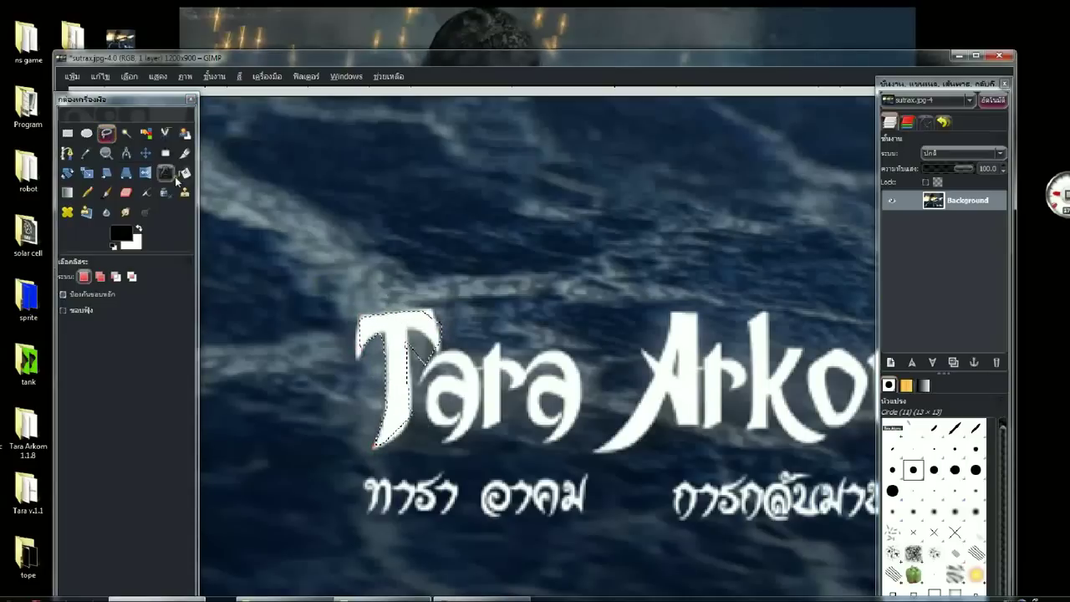
click(130, 135)
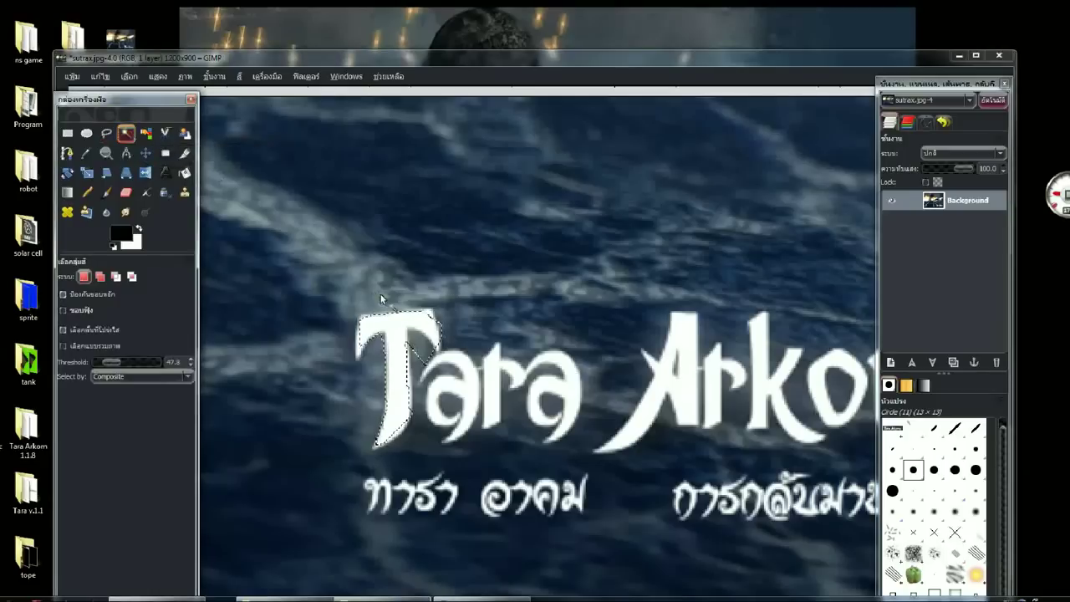
Tighten the selection to the T's exact shape and add the remaining letters of Tara.
click(398, 326)
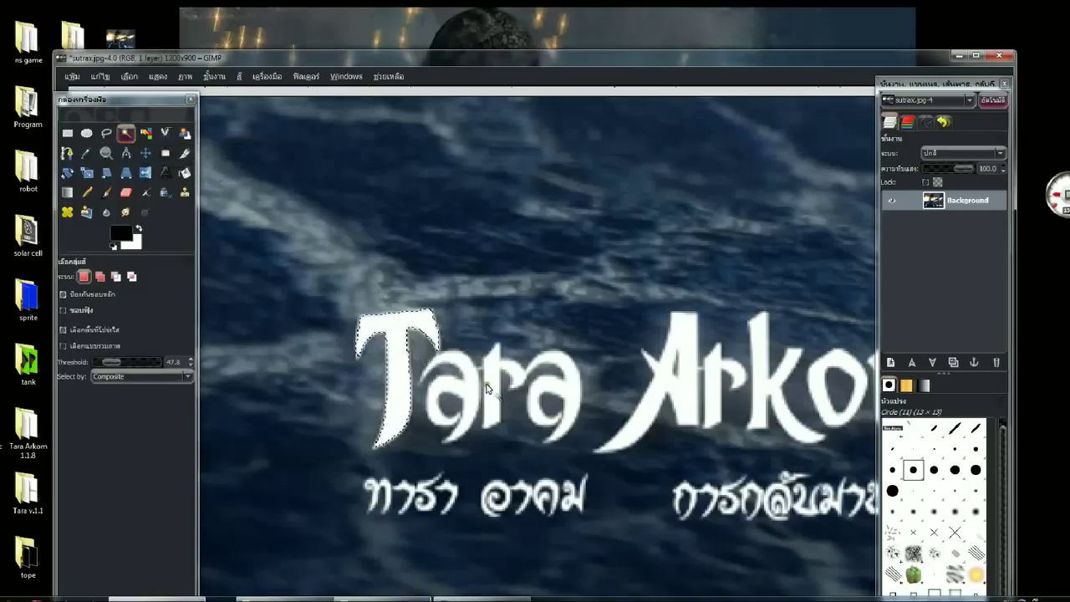
key(shift)
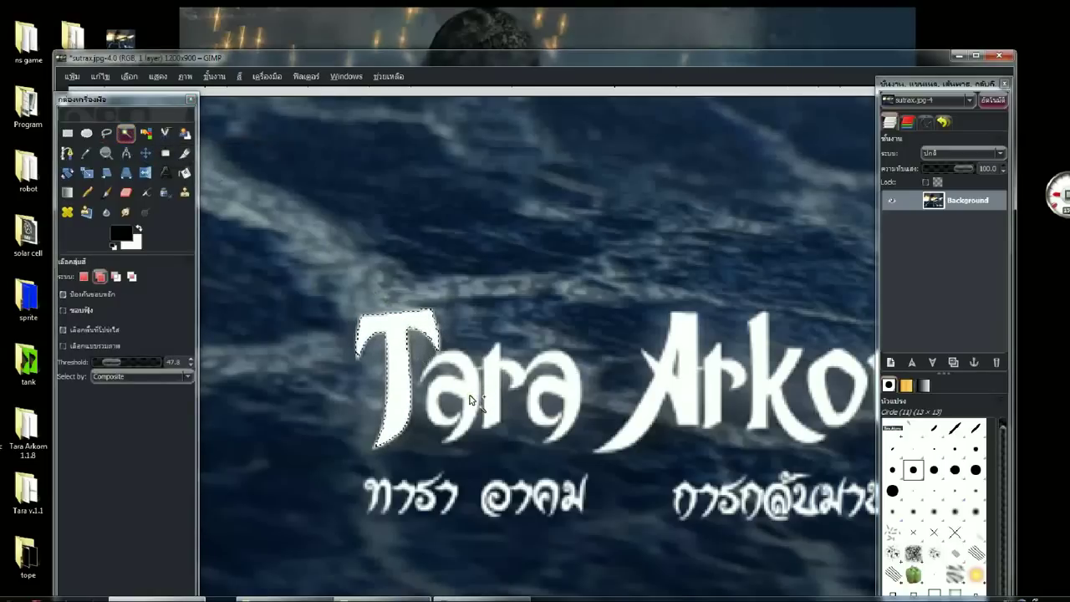
shift+click(470, 398)
shift+click(506, 393)
shift+click(548, 401)
Add the letters A, r, k, o, m of Arkom and the Thai numeral ๒.
shift+click(657, 376)
scroll(657, 376, right, 2)
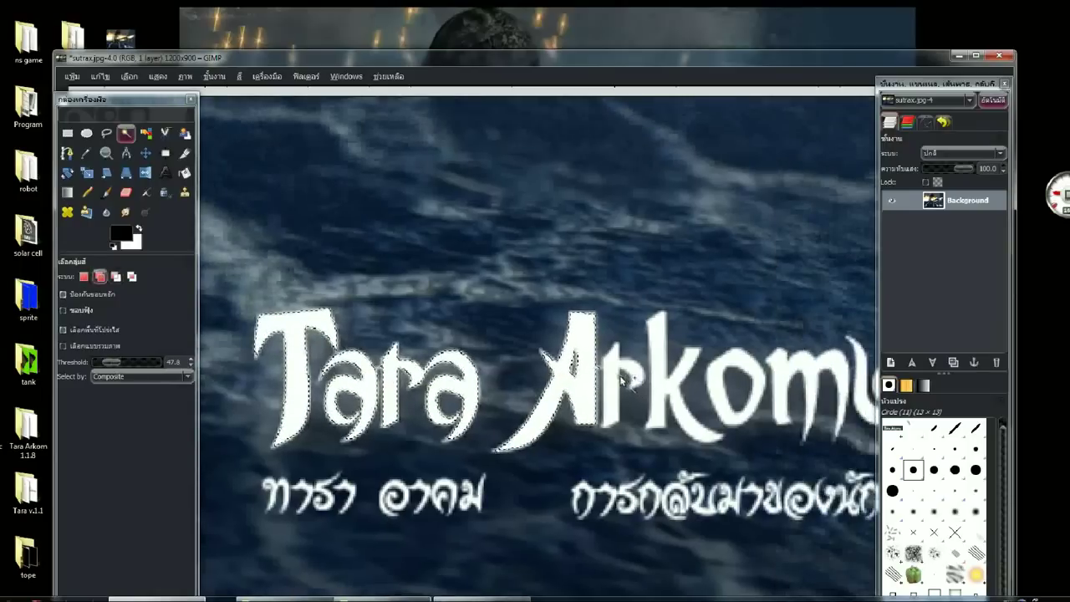
shift+click(652, 388)
scroll(711, 376, right, 1)
shift+click(622, 389)
shift+click(677, 384)
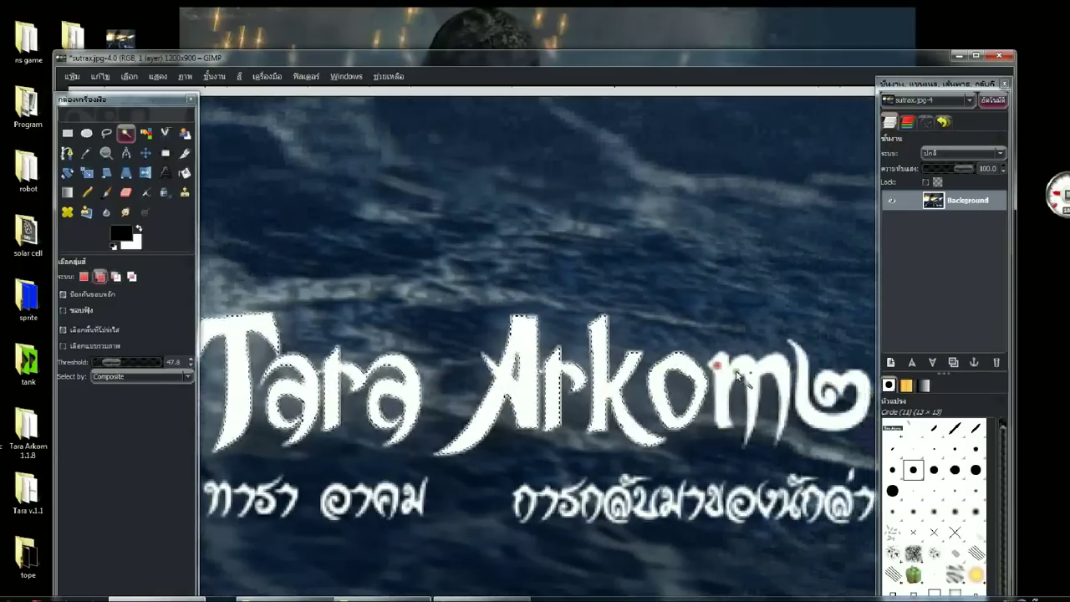
shift+click(738, 370)
shift+click(802, 379)
Zoom out to review the complete title selection.
scroll(685, 383, down, 1)
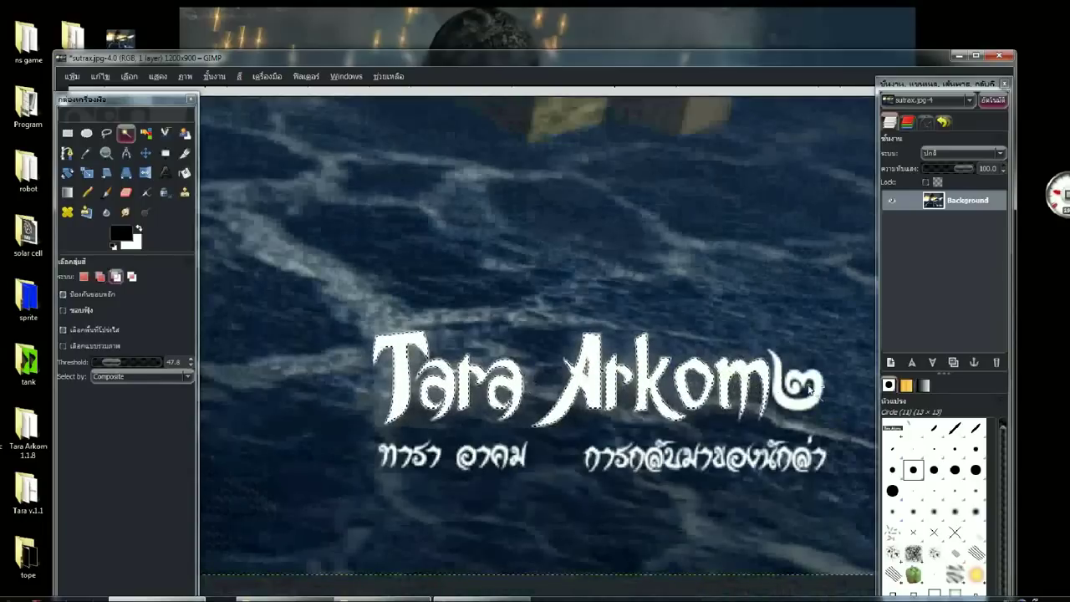
scroll(673, 330, up, 1)
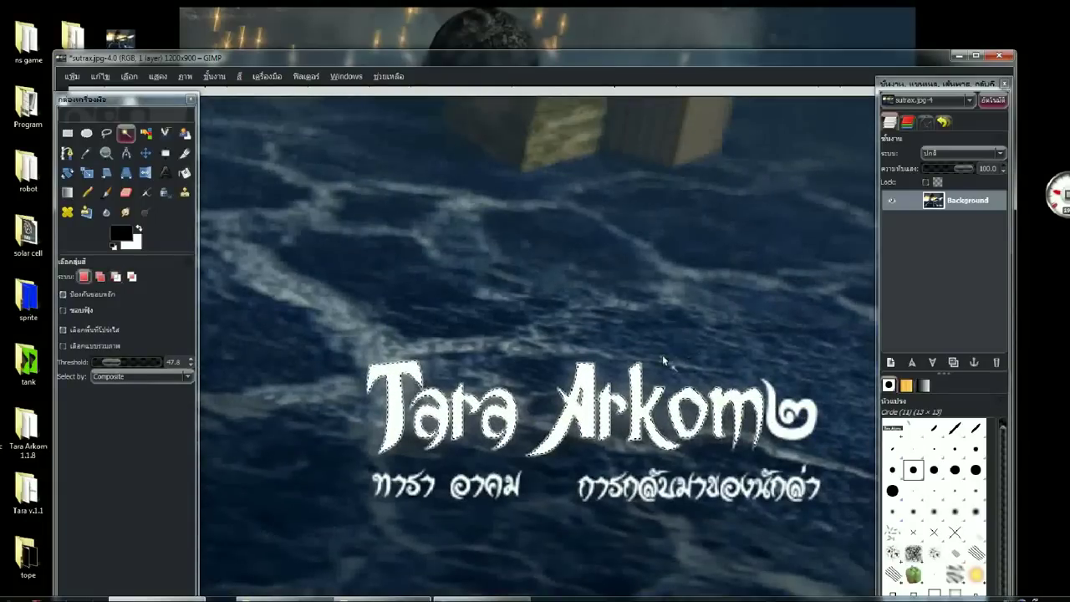
key(ctrl)
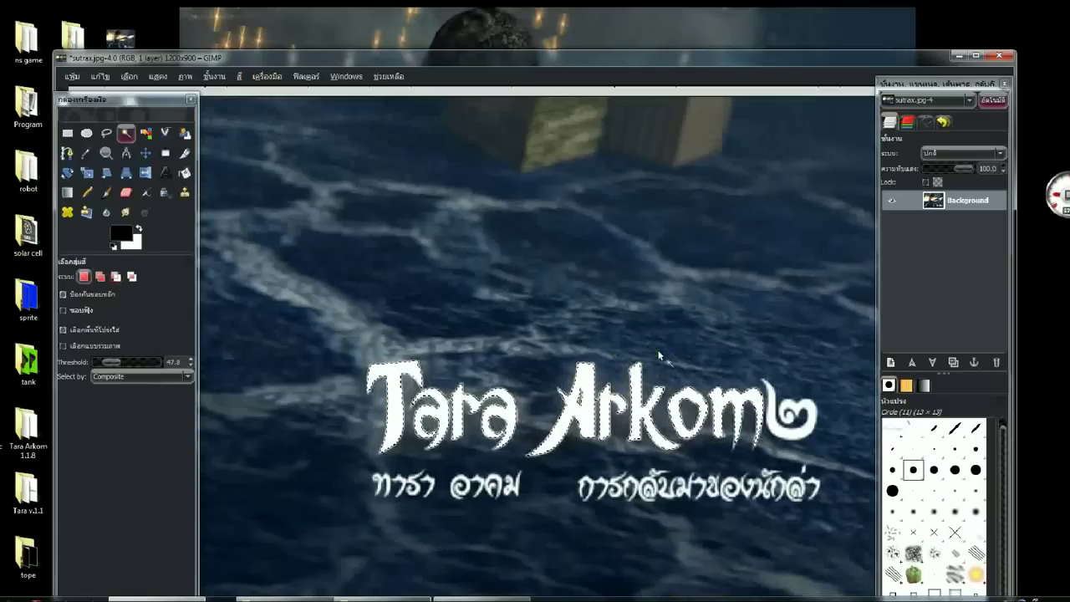
key(ctrl+z)
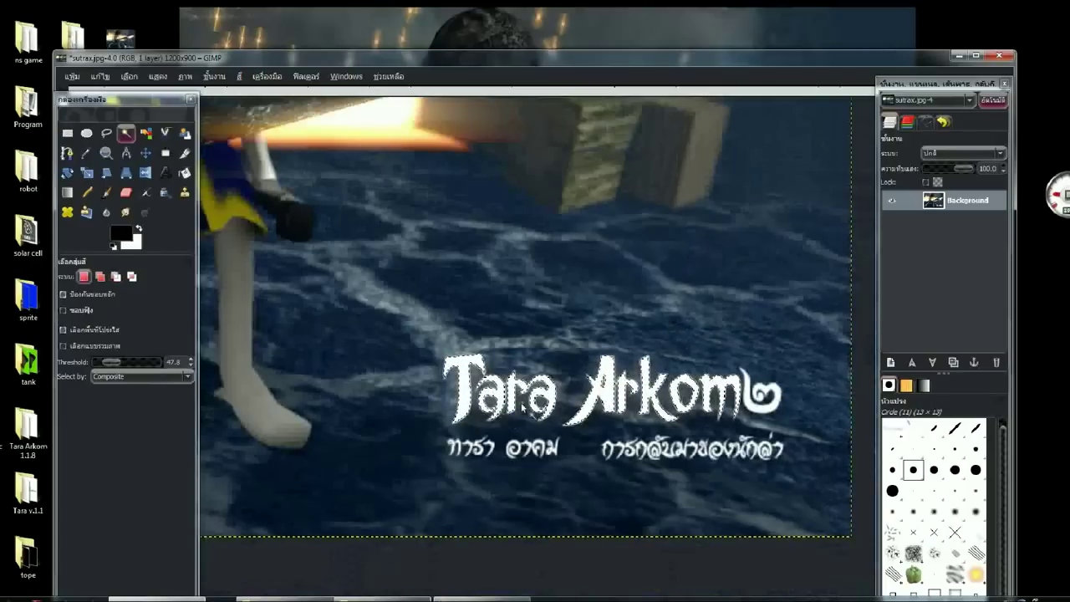
ctrl+scroll(645, 381, up, 2)
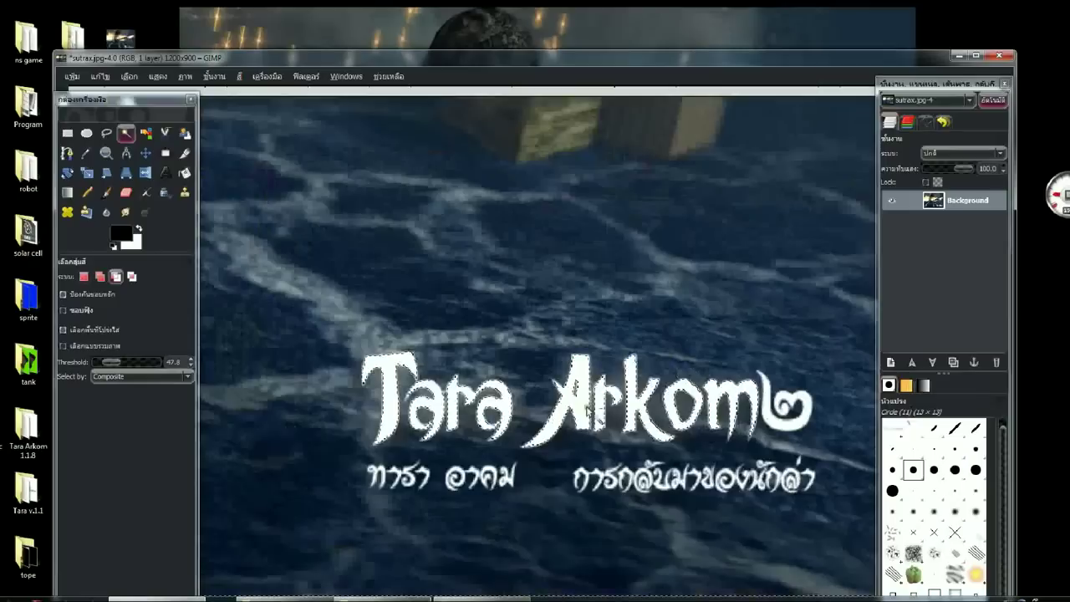
ctrl+scroll(602, 378, up, 1)
ctrl+scroll(581, 372, up, 1)
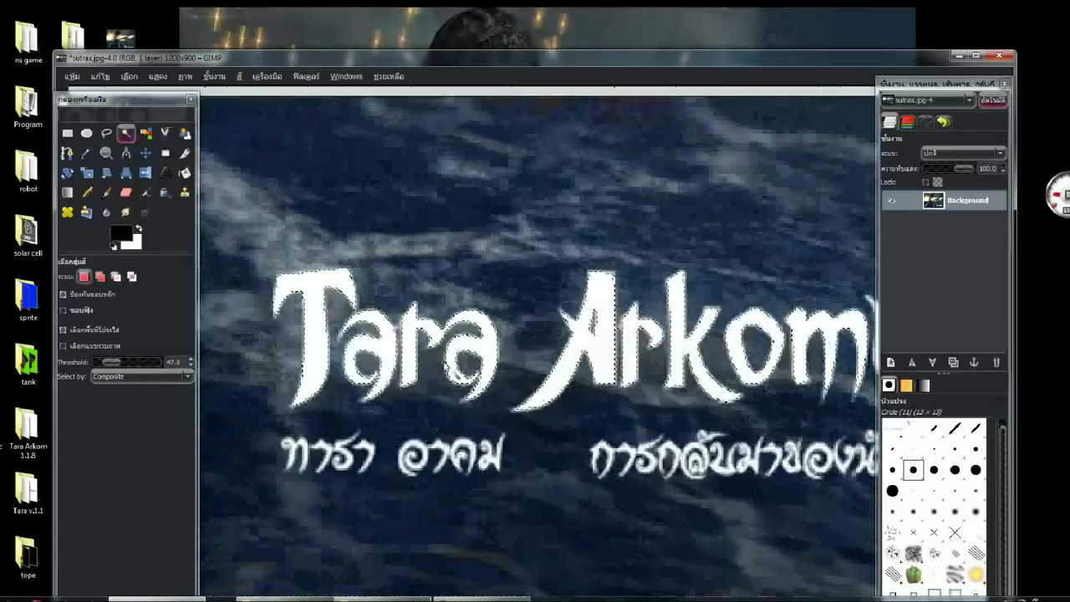
Add an alpha channel to the Background layer and erase the selected Tara Arkom letters to transparency.
click(939, 205)
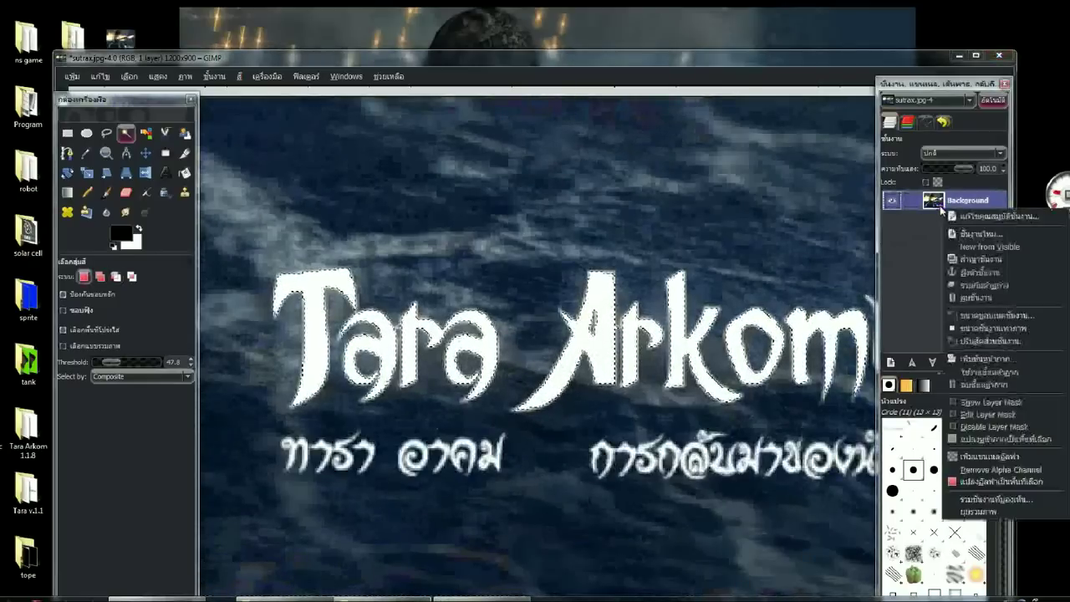
right_click(937, 209)
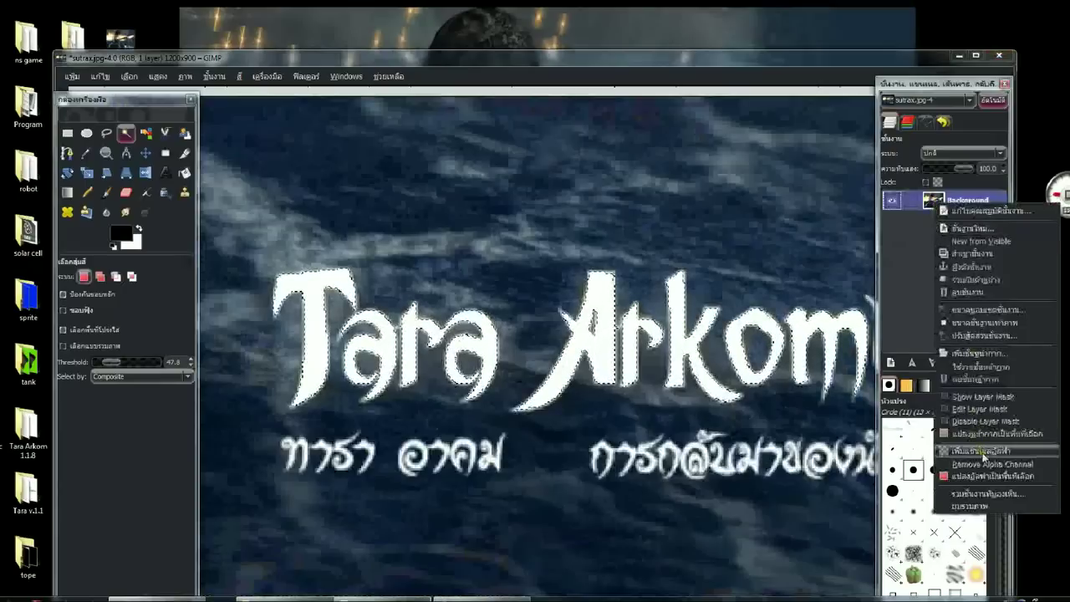
click(1000, 452)
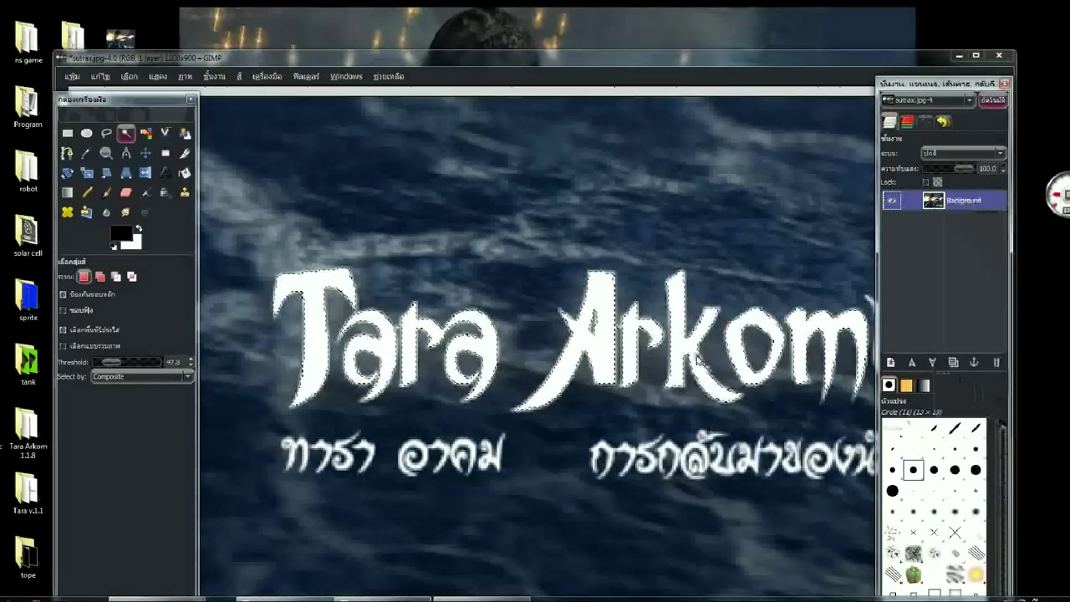
scroll(544, 343, up, 1)
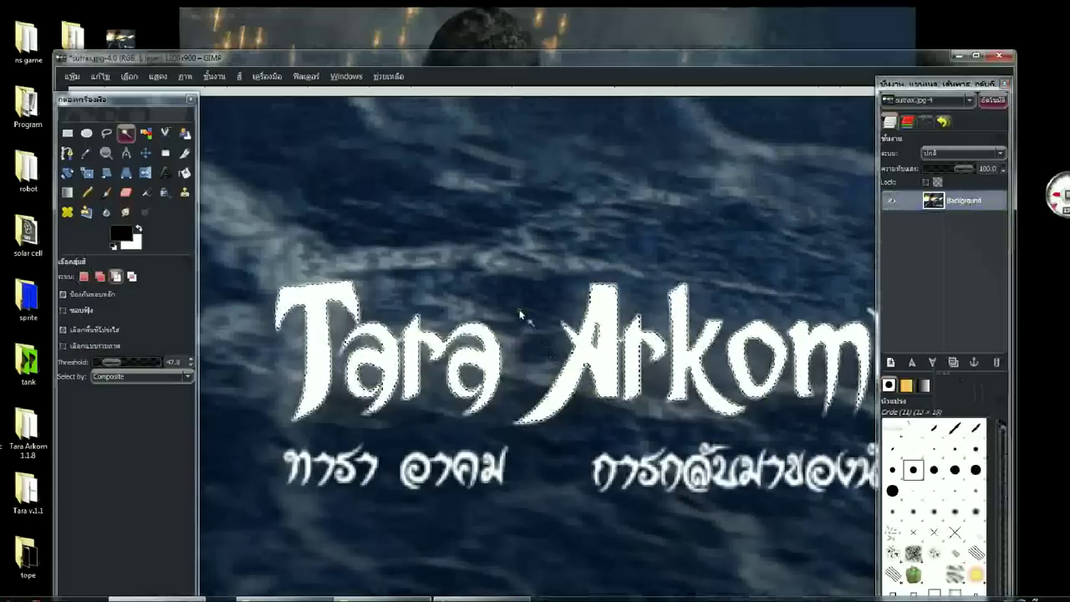
key(Delete)
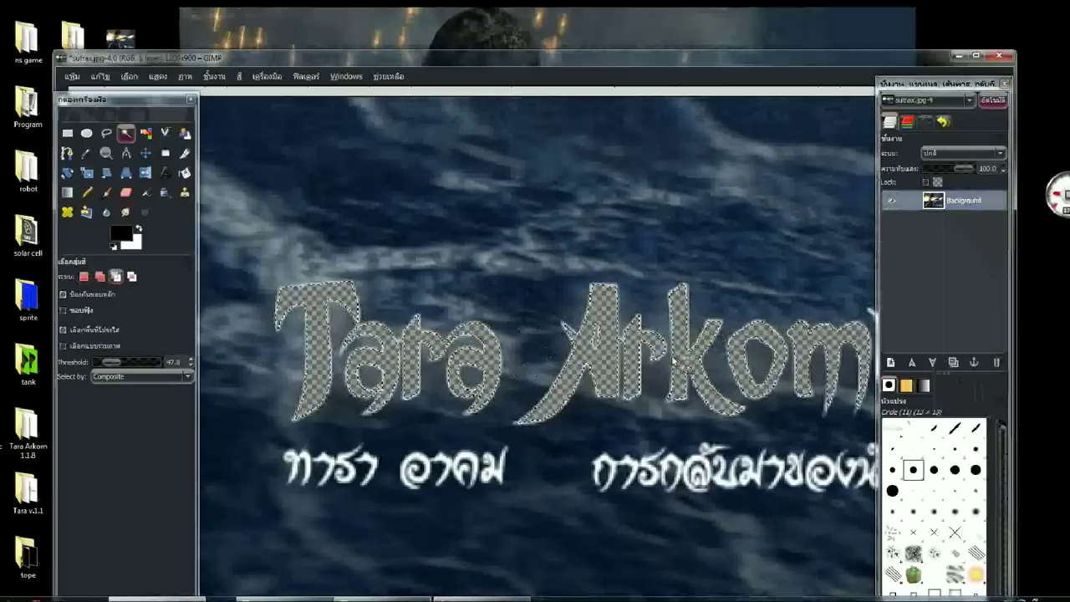
ctrl+scroll(677, 366, down, 2)
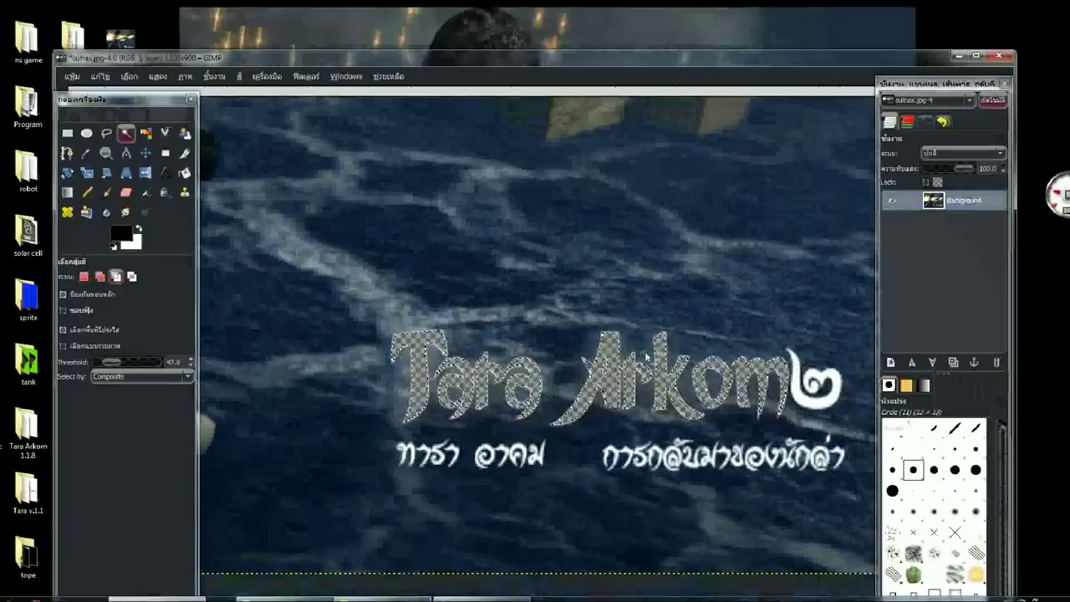
ctrl+scroll(610, 338, down, 1)
ctrl+scroll(432, 252, up, 1)
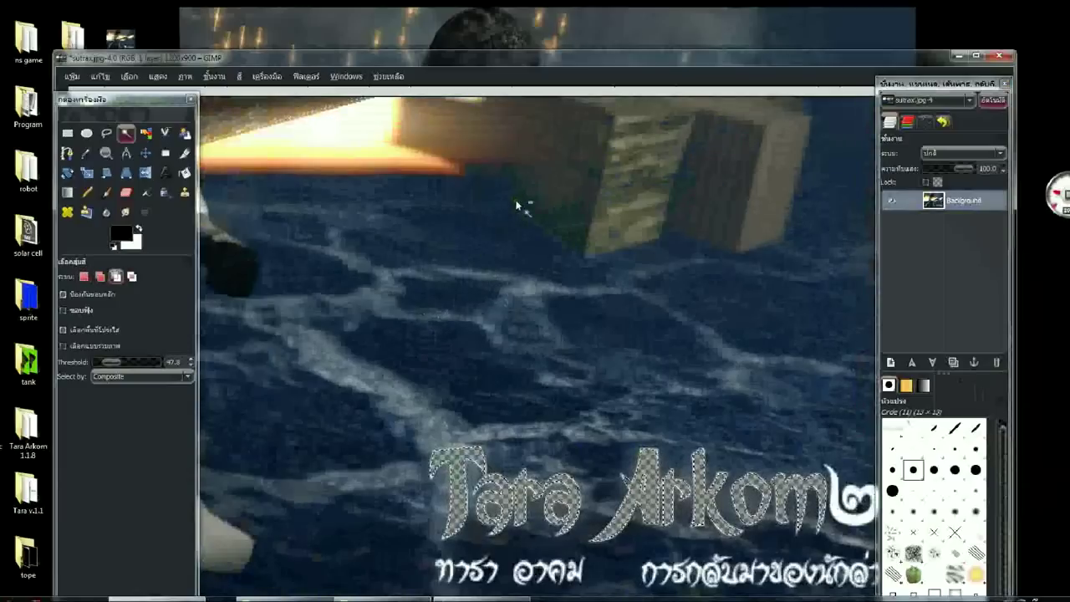
Paste the cut Tara Arkom title back and turn the floating selection into a new layer above Background.
key(ctrl+v)
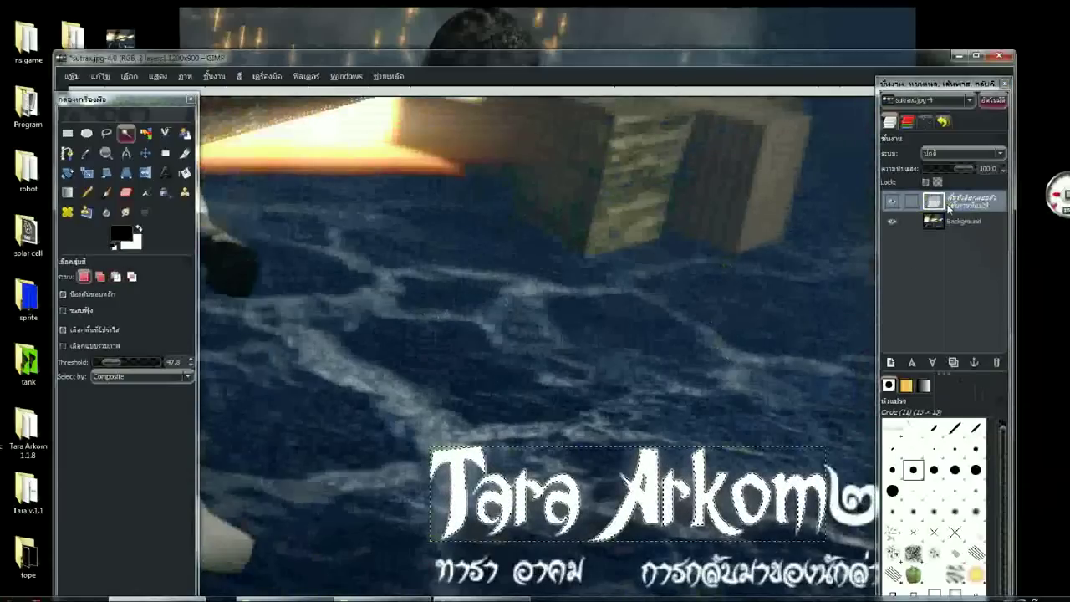
click(948, 208)
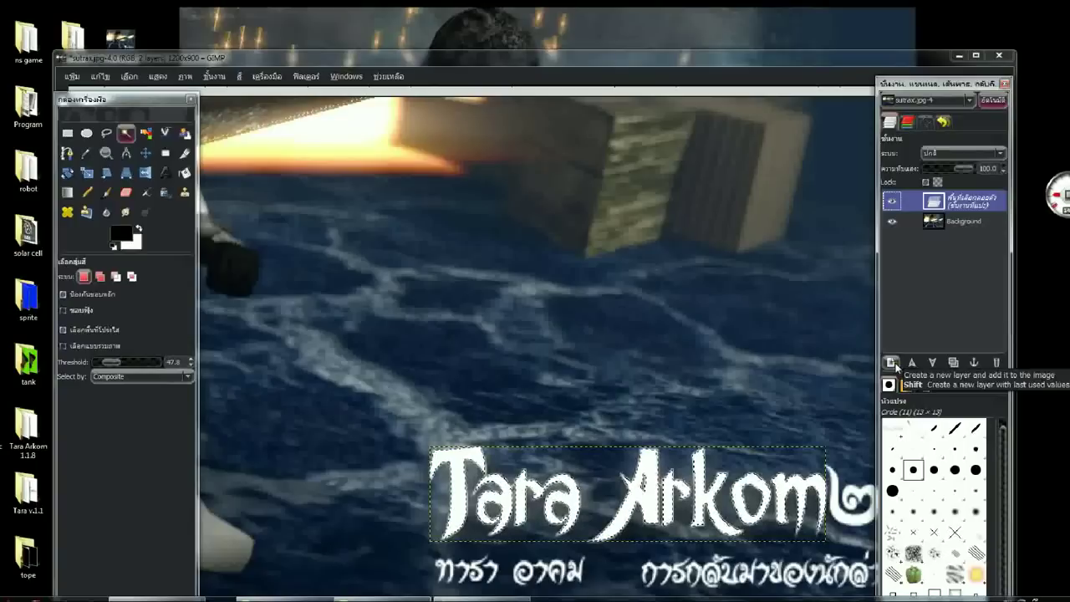
double_click(966, 209)
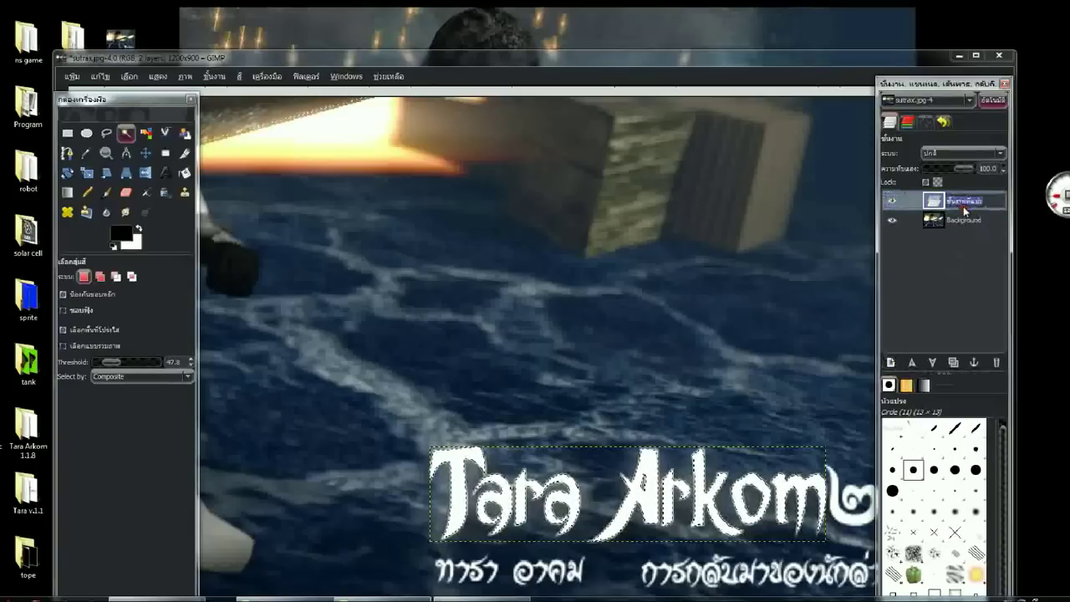
click(927, 240)
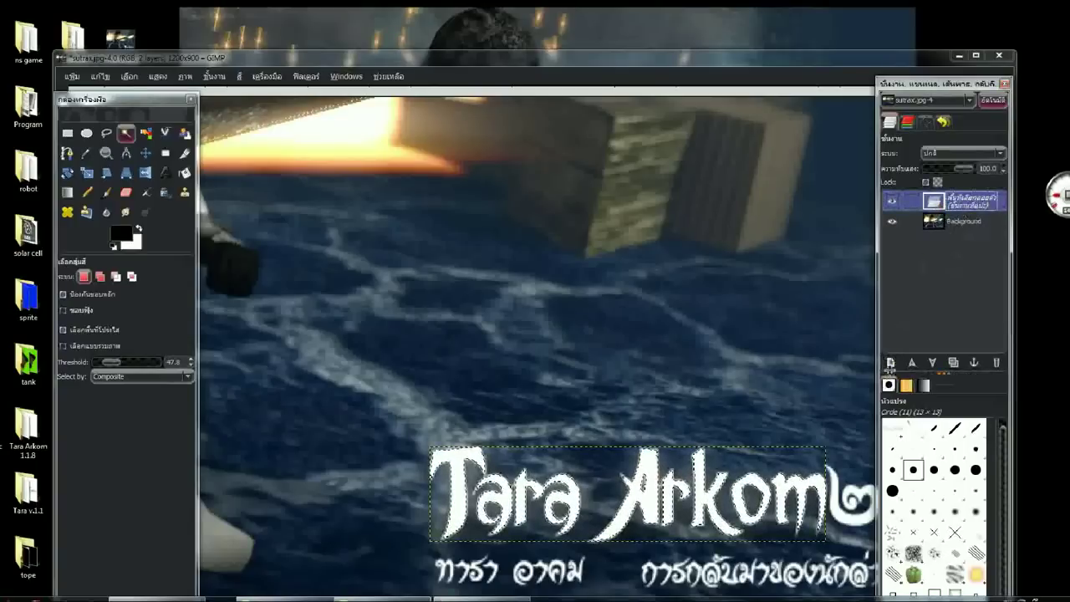
click(890, 362)
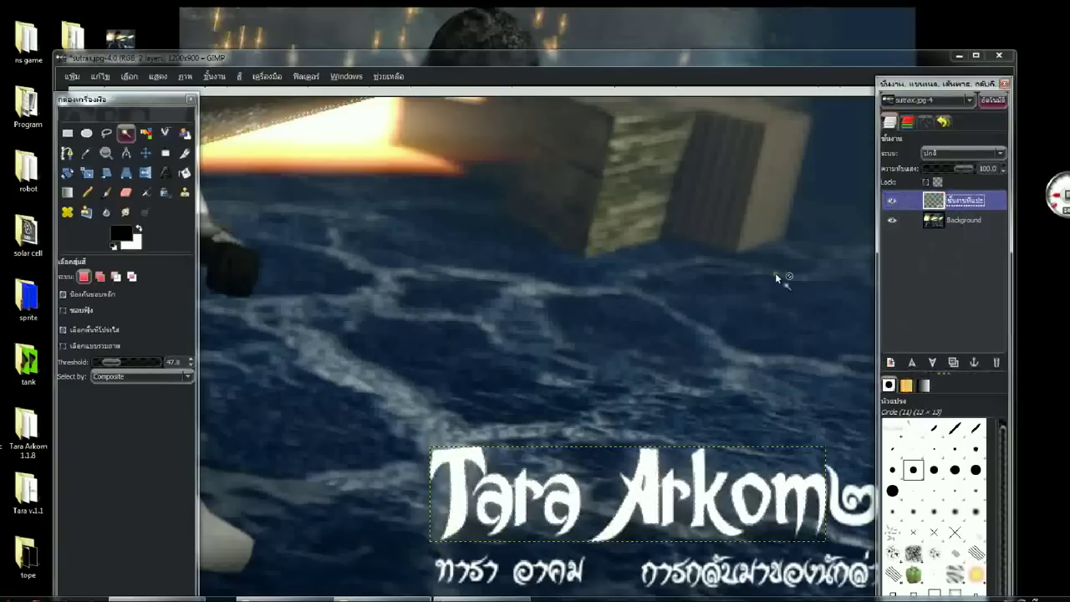
scroll(710, 335, down, 1)
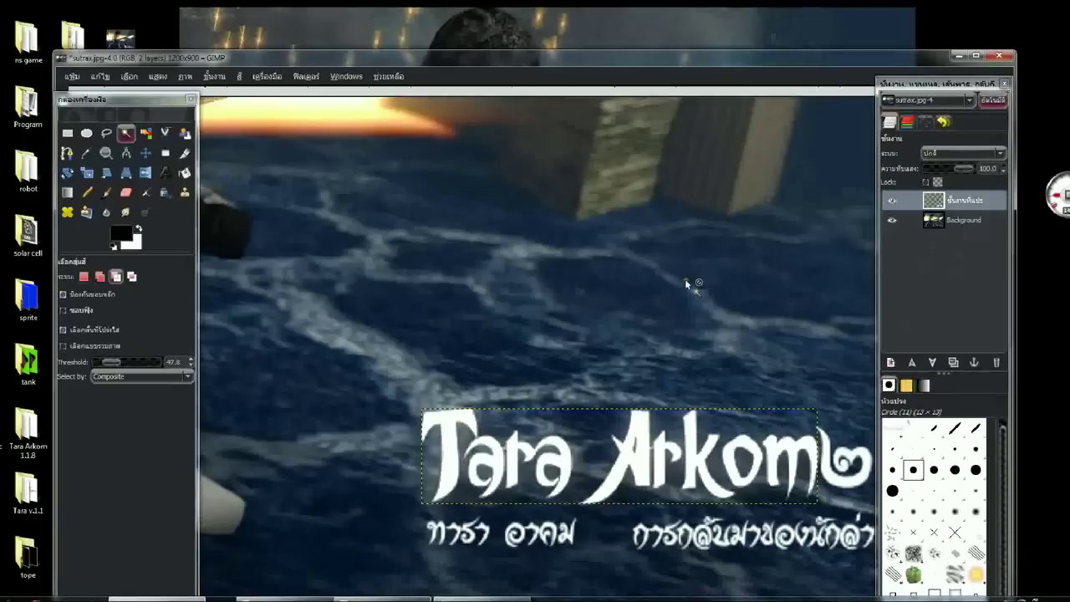
Drag the Tara Arkom title layer up over the dark sky near the top of the poster.
click(145, 153)
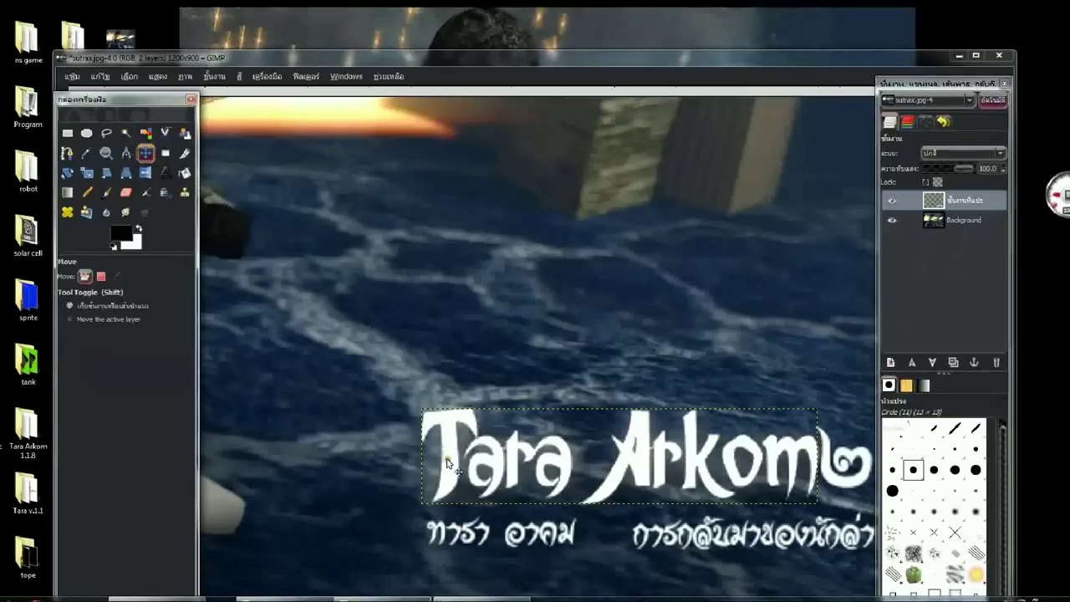
mouse_move(452, 479)
mouse_down()
mouse_move(452, 209)
mouse_move(456, 452)
mouse_move(447, 381)
mouse_up()
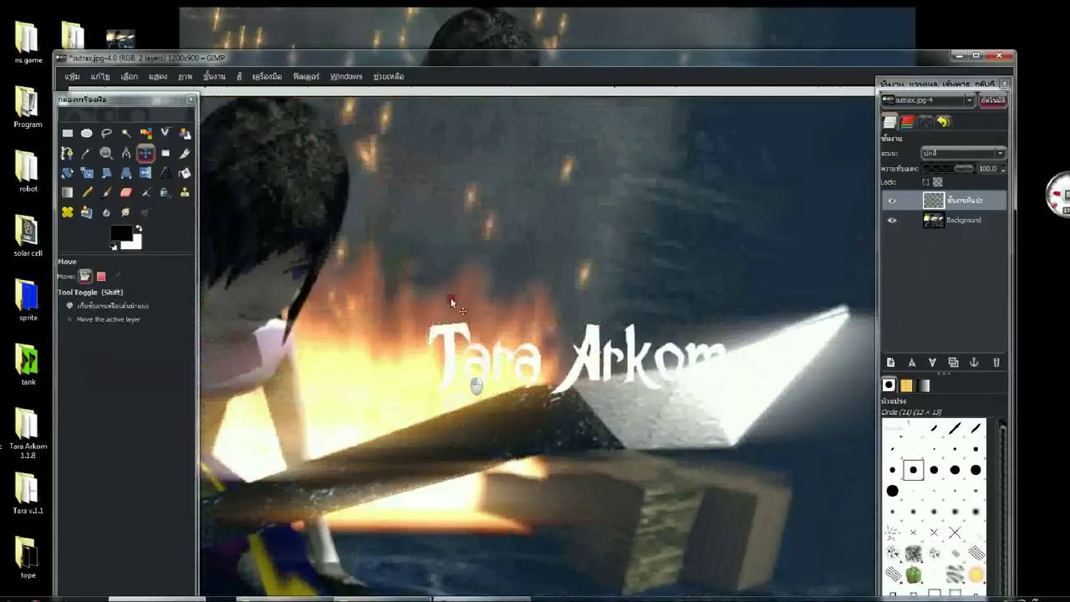
drag(452, 303, 453, 144)
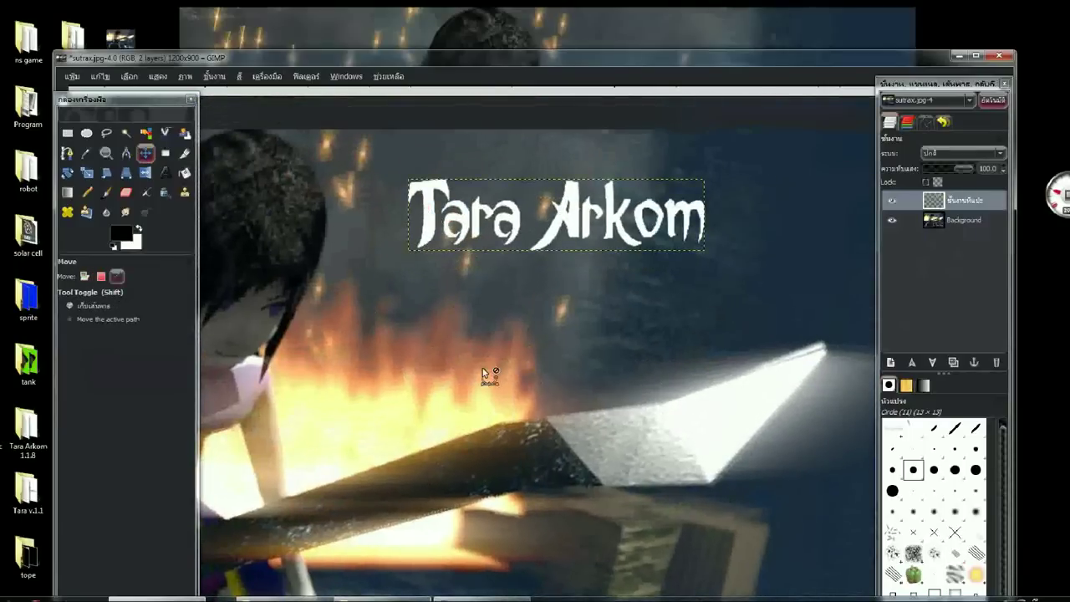
scroll(435, 243, down, 4)
scroll(435, 243, up, 3)
scroll(435, 243, up, 2)
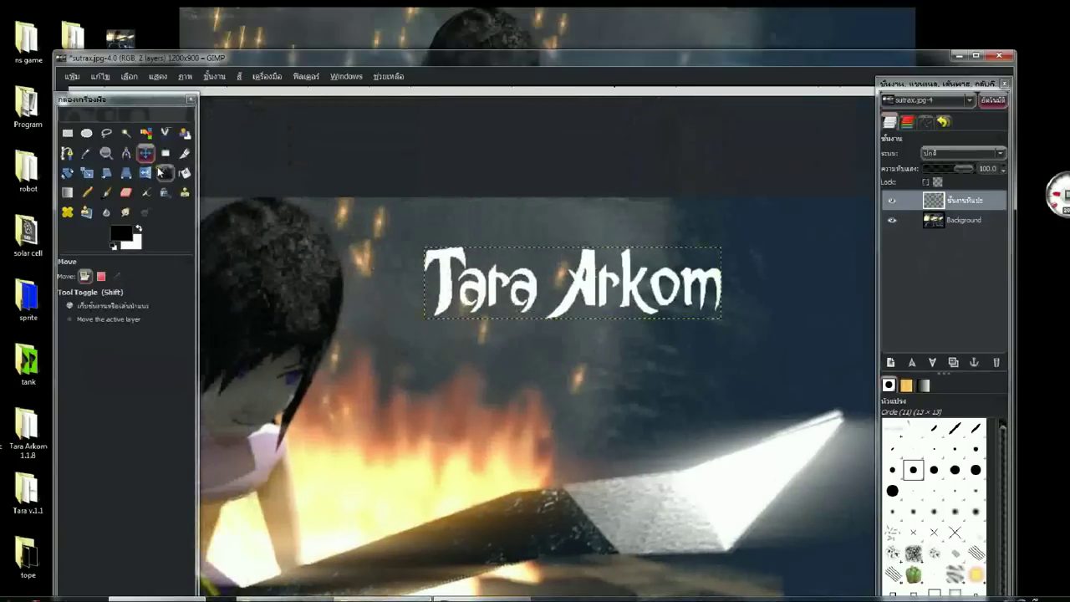
Set up the Text tool with the Sans Bold font, size 99, in white.
click(165, 173)
click(100, 283)
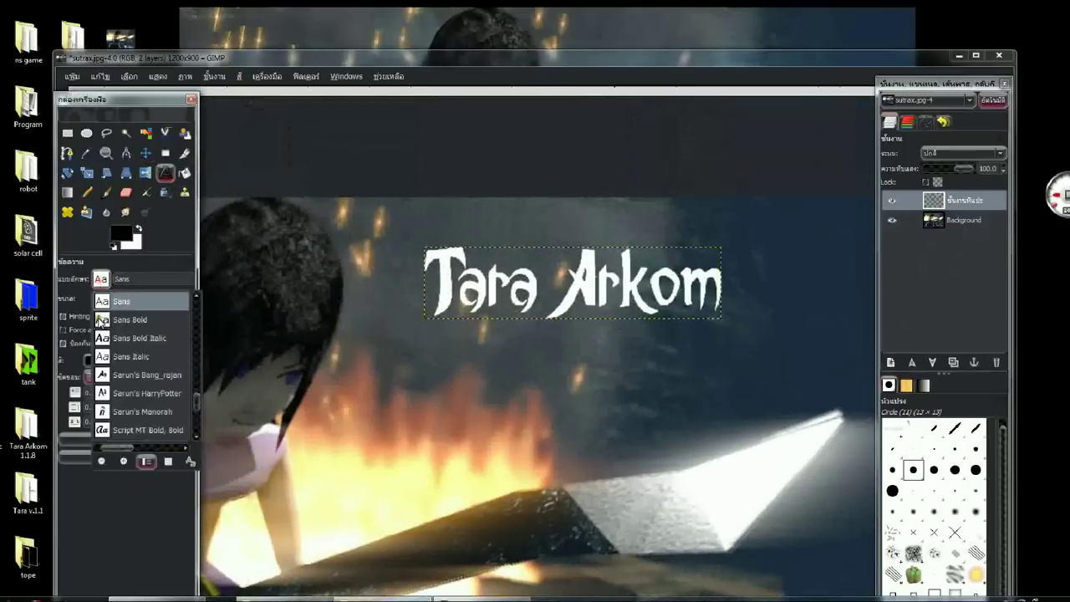
click(122, 321)
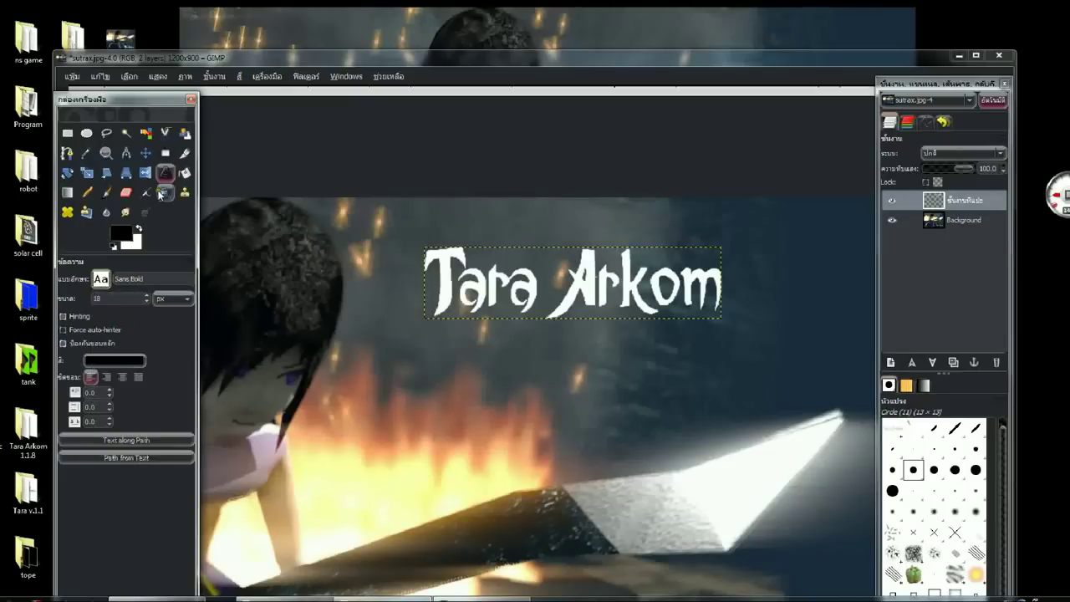
click(139, 228)
text(95)
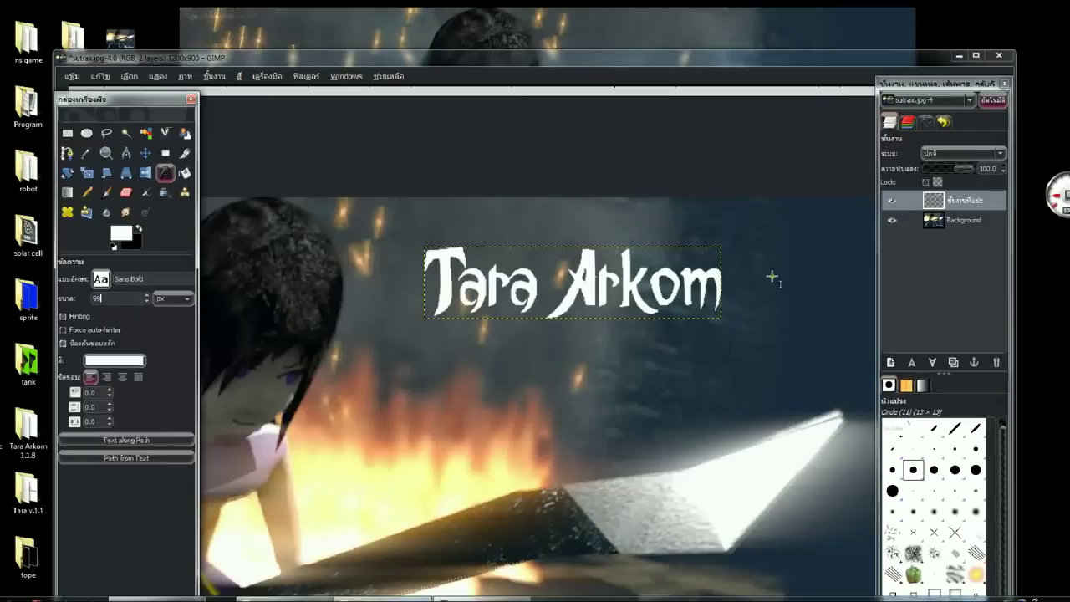
Add a text layer reading 2 and move it beside the Tara Arkom title.
key(Tab)
click(763, 368)
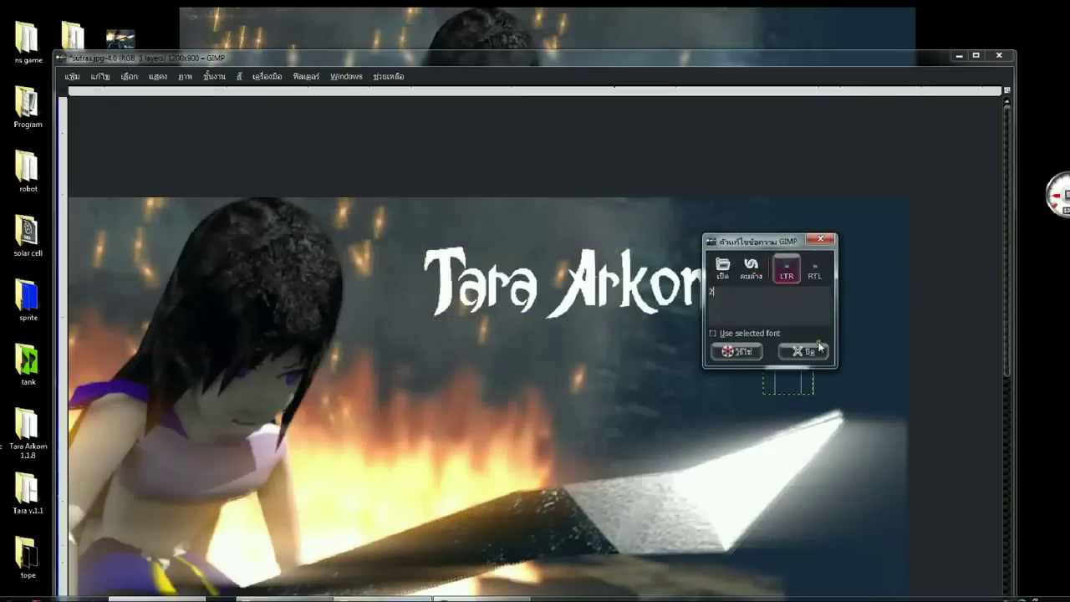
key(Tab)
key(Tab)
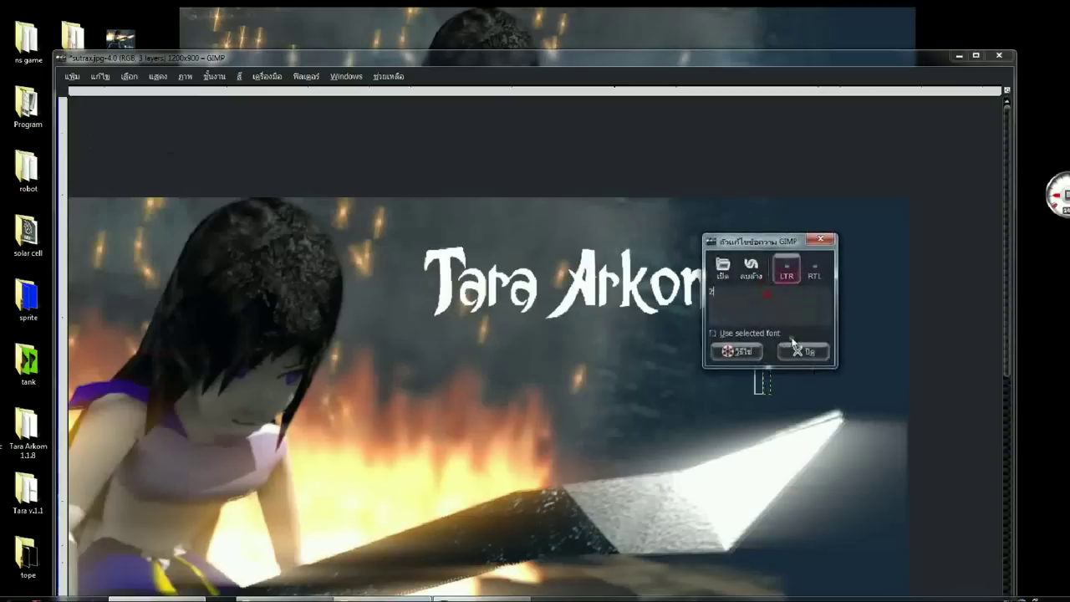
click(792, 343)
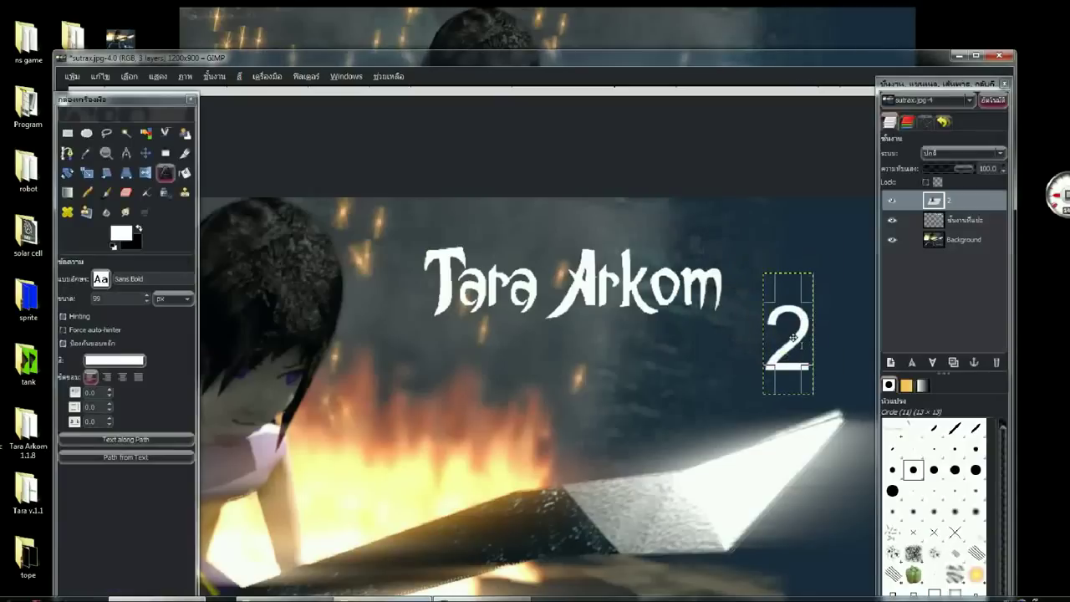
key(Tab)
key(Tab)
drag(757, 401, 737, 348)
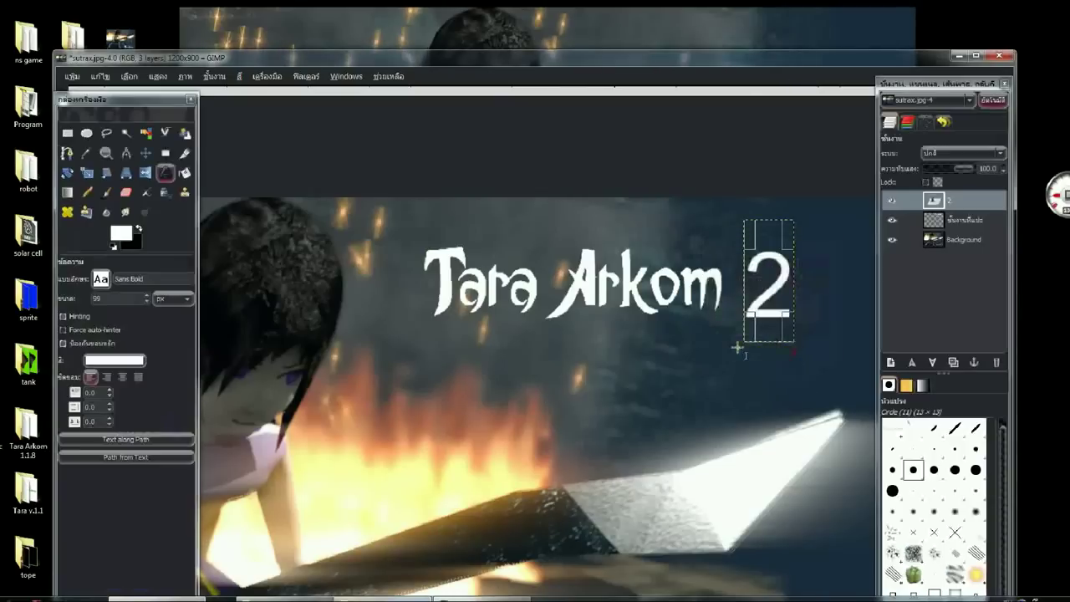
key(minus)
key(minus)
key(minus)
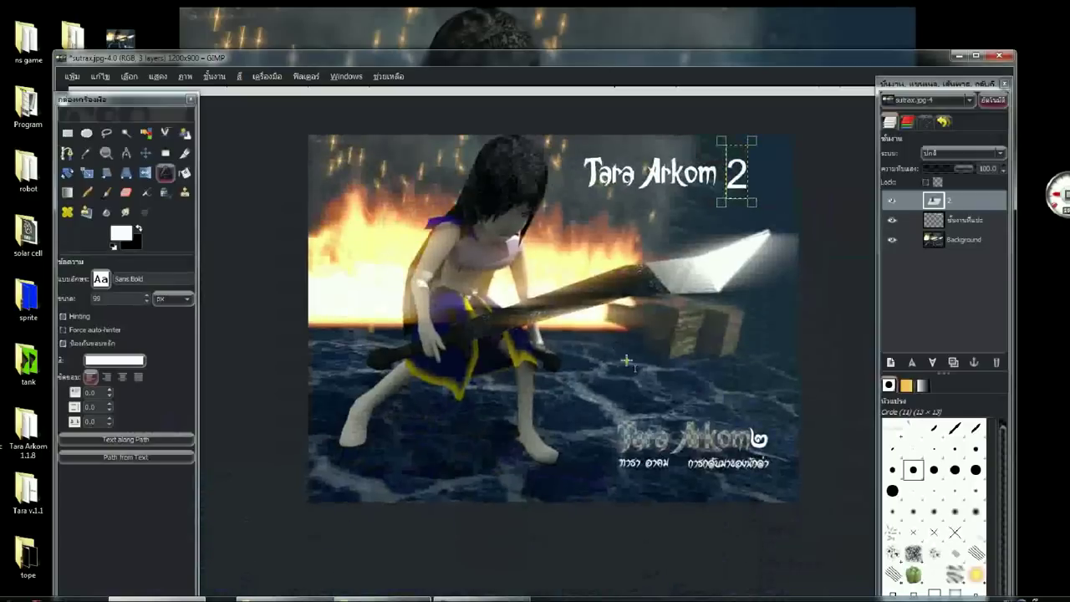
Zoom in and pan down to inspect the erased old title at the bottom of the poster.
key(plus)
scroll(638, 425, up, 1)
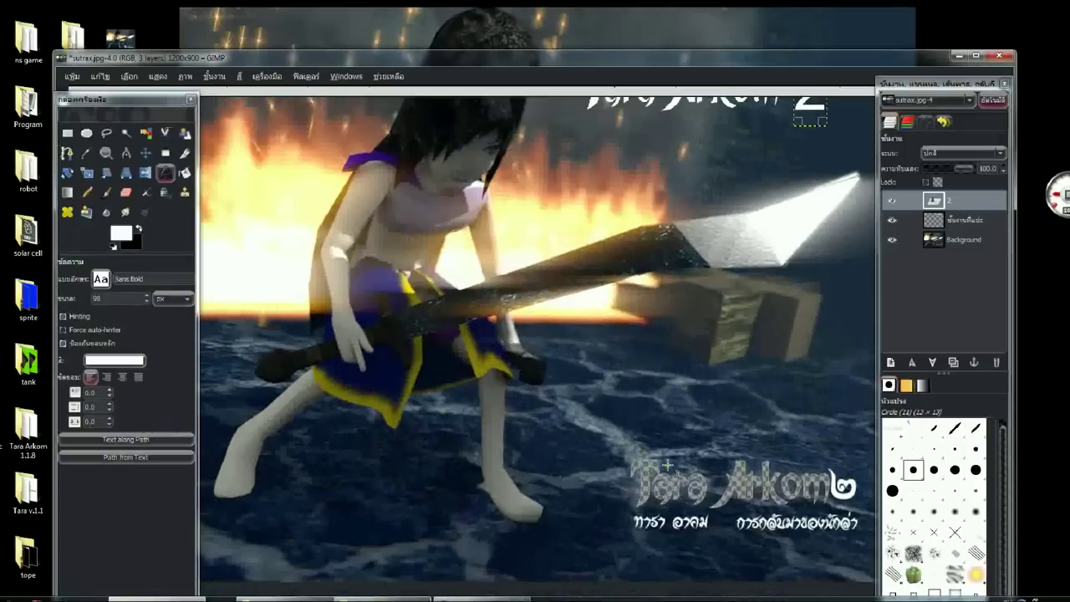
drag(667, 464, 613, 432)
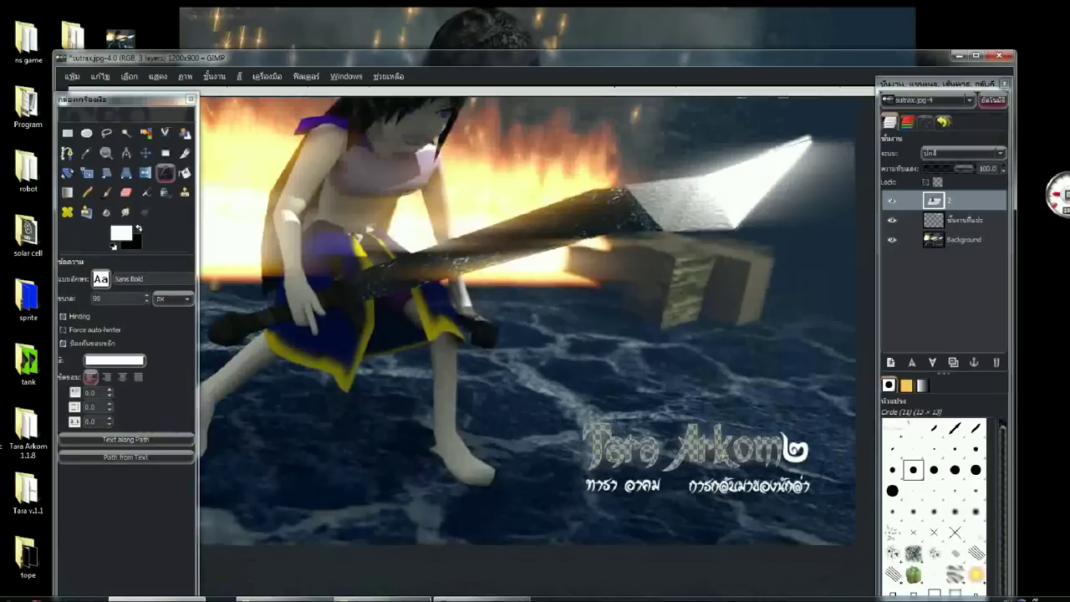
key(plus)
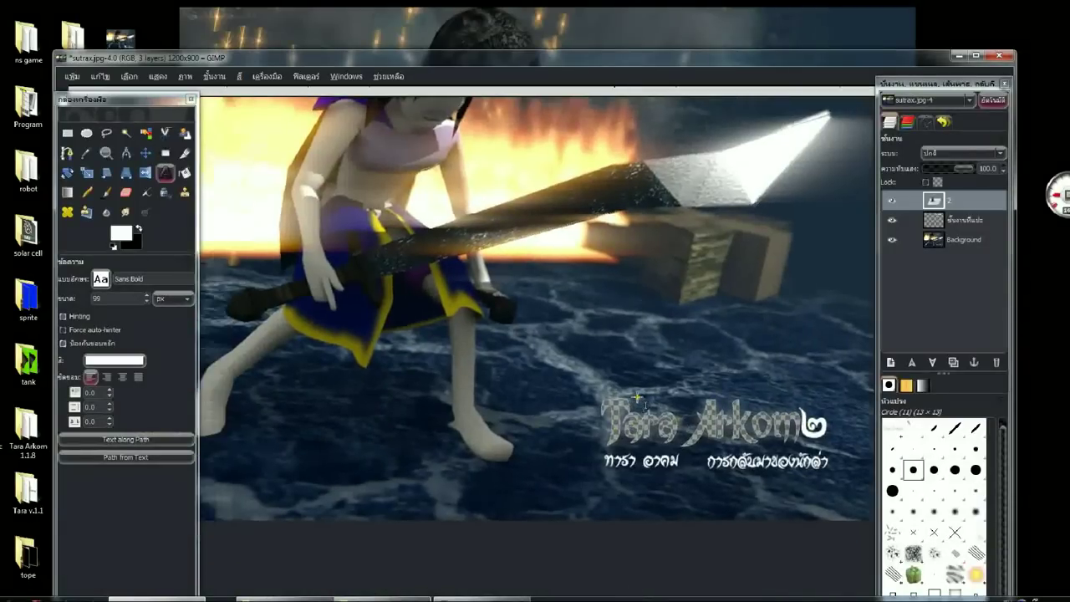
key(plus)
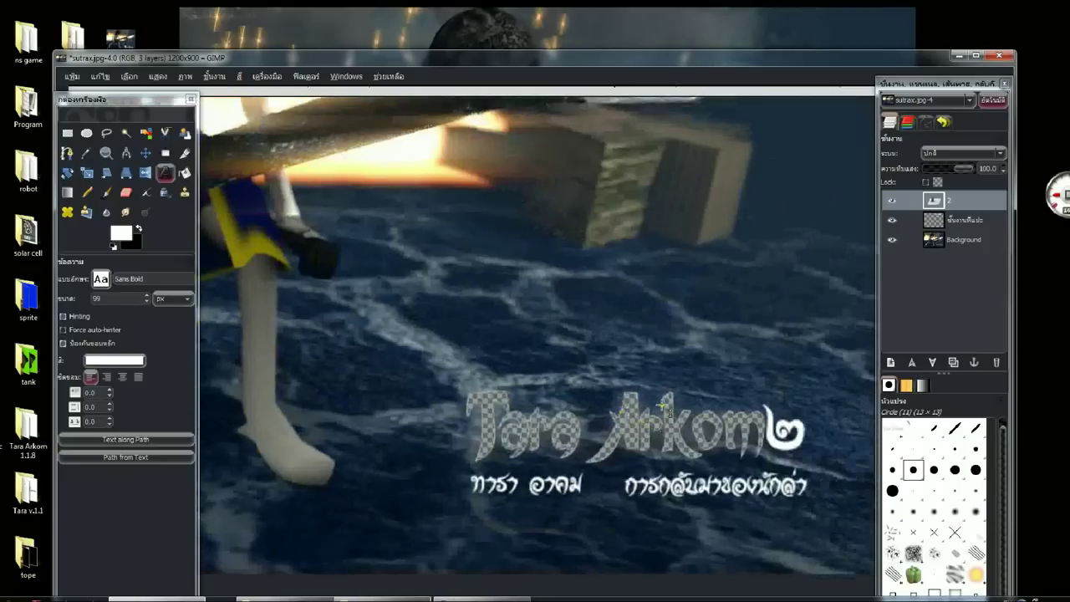
double_click(957, 239)
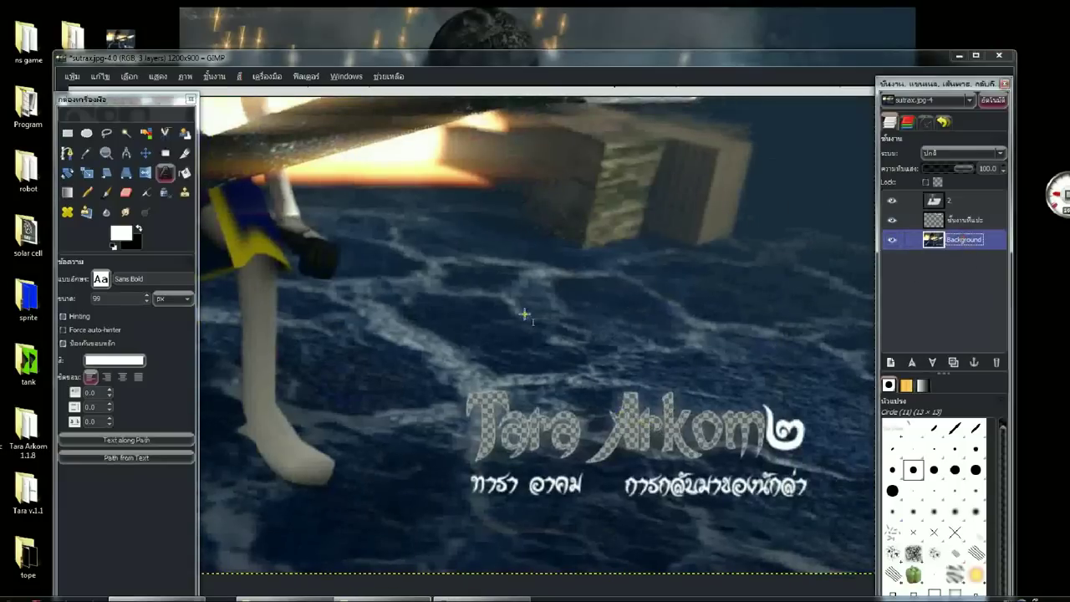
click(86, 214)
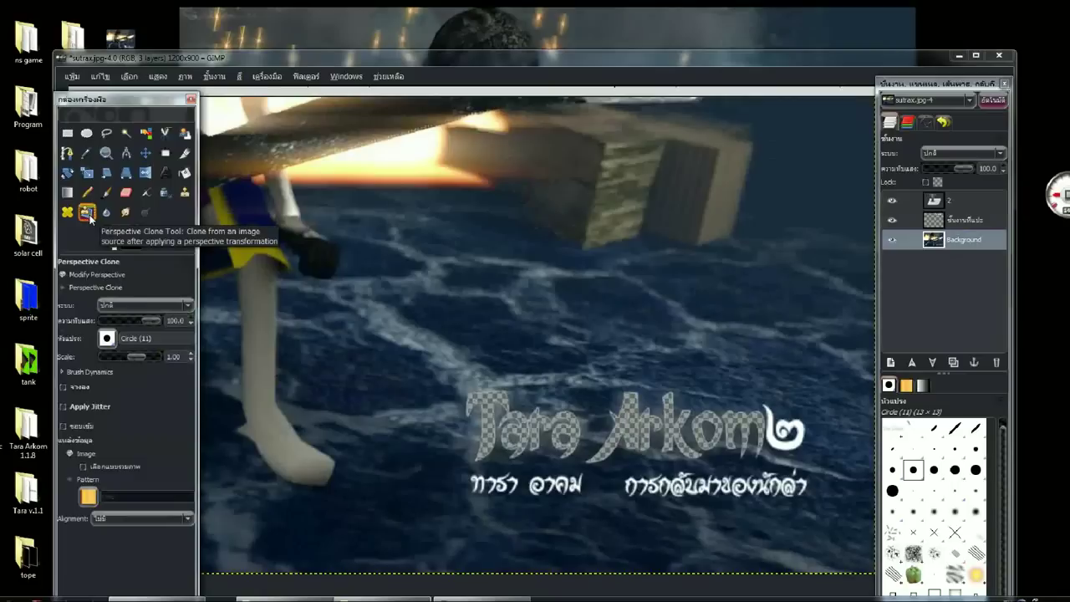
click(184, 194)
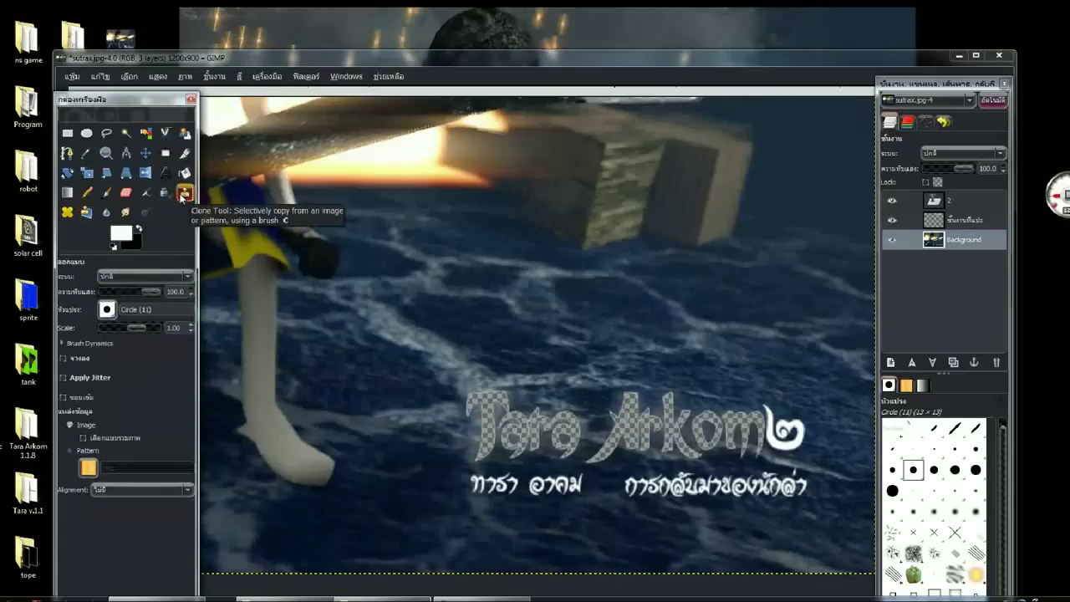
scroll(401, 298, right, 1)
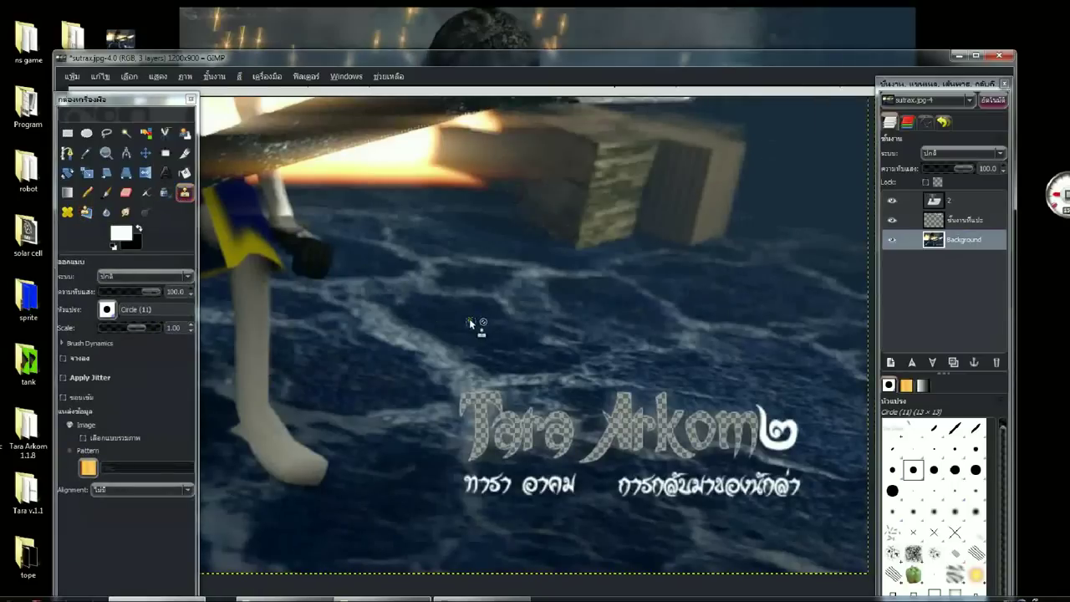
drag(137, 328, 143, 327)
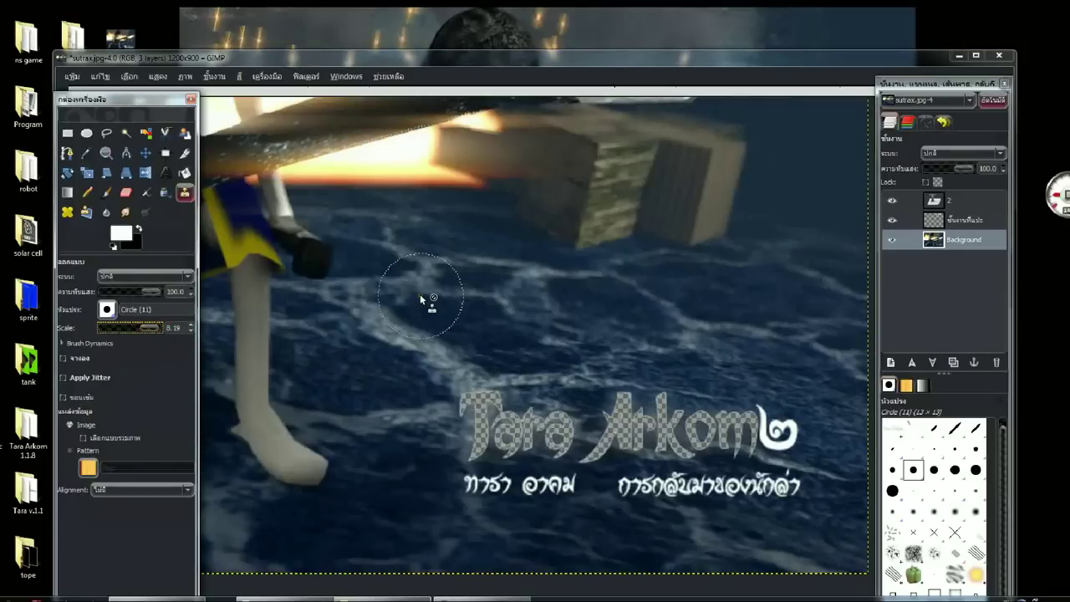
scroll(422, 298, up, 1)
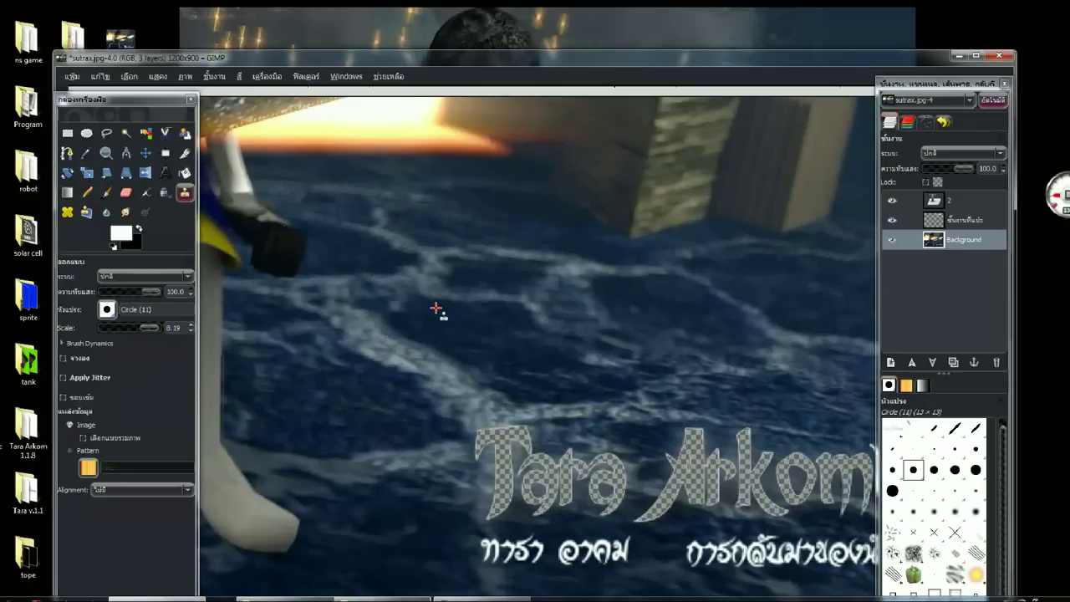
mouse_move(480, 443)
mouse_down()
mouse_move(504, 483)
mouse_move(610, 494)
mouse_move(700, 472)
mouse_up()
scroll(700, 472, right, 3)
mouse_move(554, 425)
mouse_down()
mouse_move(626, 460)
mouse_move(739, 457)
mouse_move(556, 457)
mouse_move(363, 437)
mouse_up()
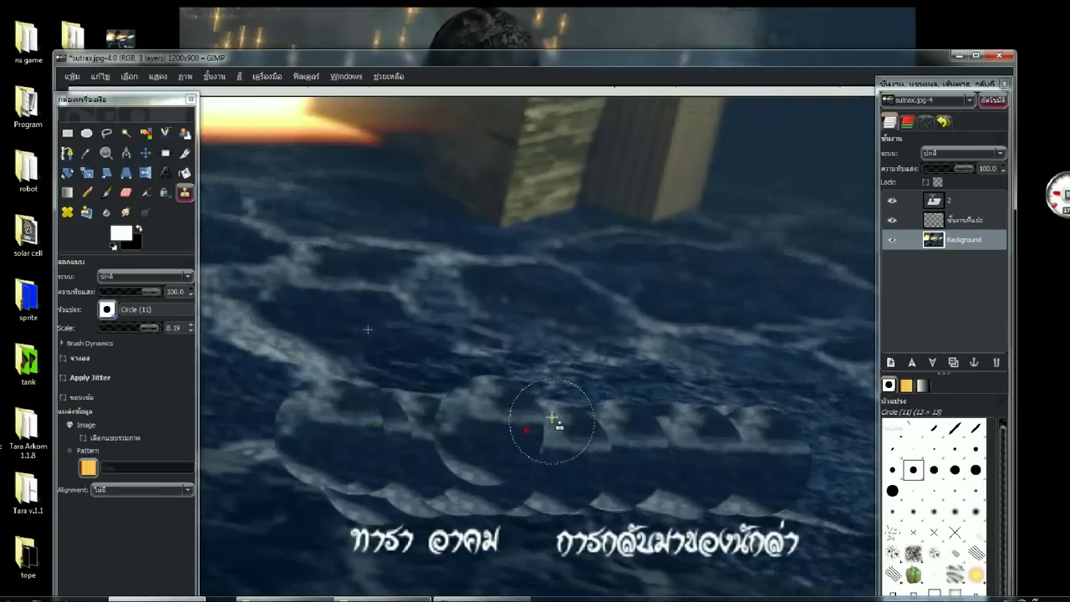
scroll(554, 425, down, 3)
scroll(573, 390, up, 2)
scroll(509, 384, down, 2)
scroll(389, 387, down, 5)
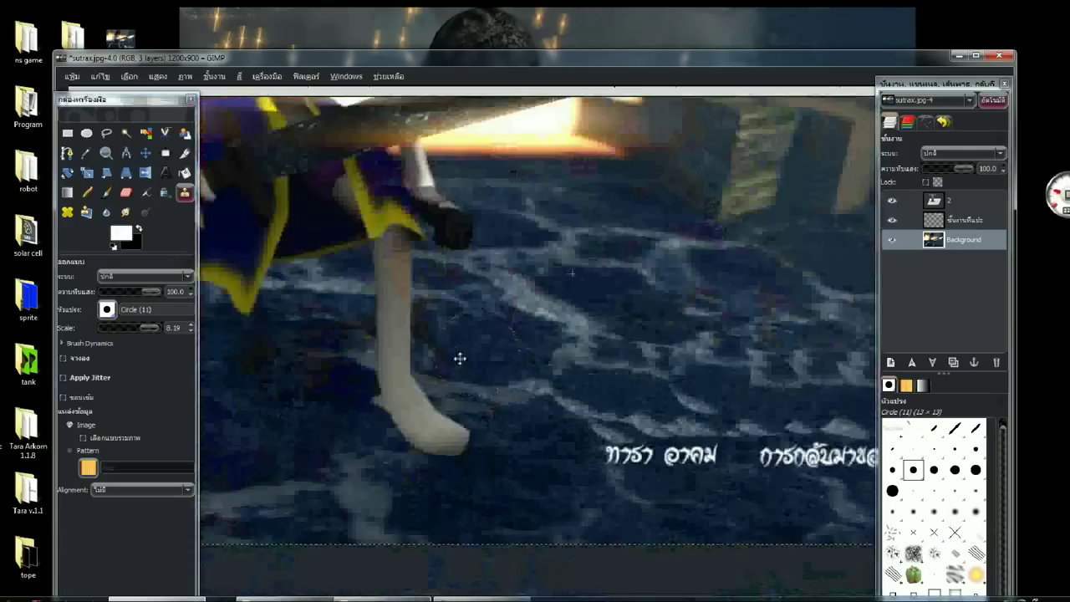
scroll(459, 359, down, 2)
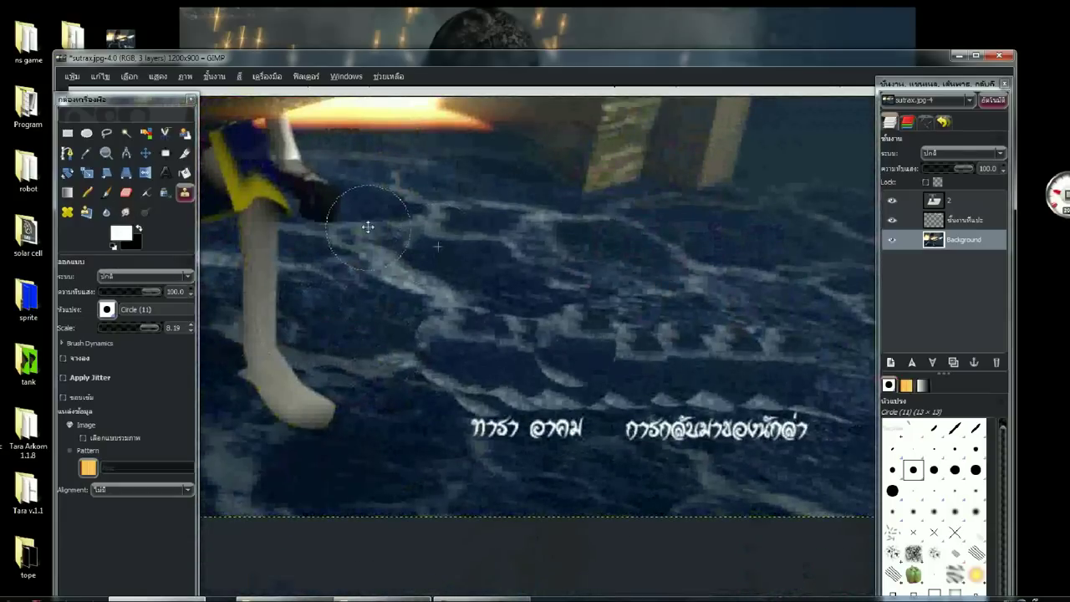
scroll(394, 358, down, 2)
scroll(458, 384, up, 2)
scroll(458, 383, down, 1)
scroll(530, 334, up, 2)
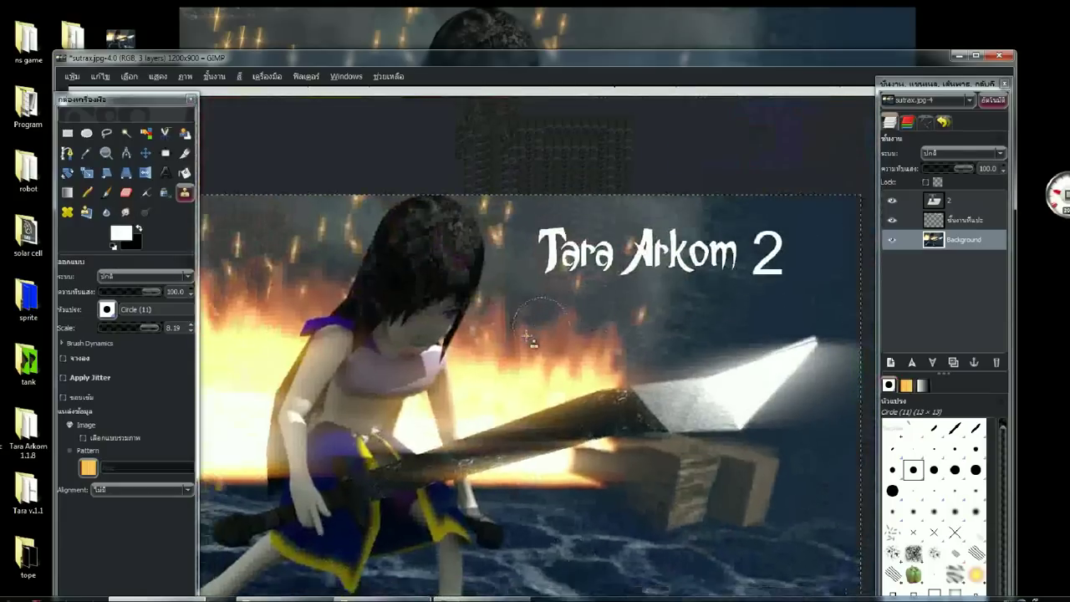
scroll(609, 272, down, 2)
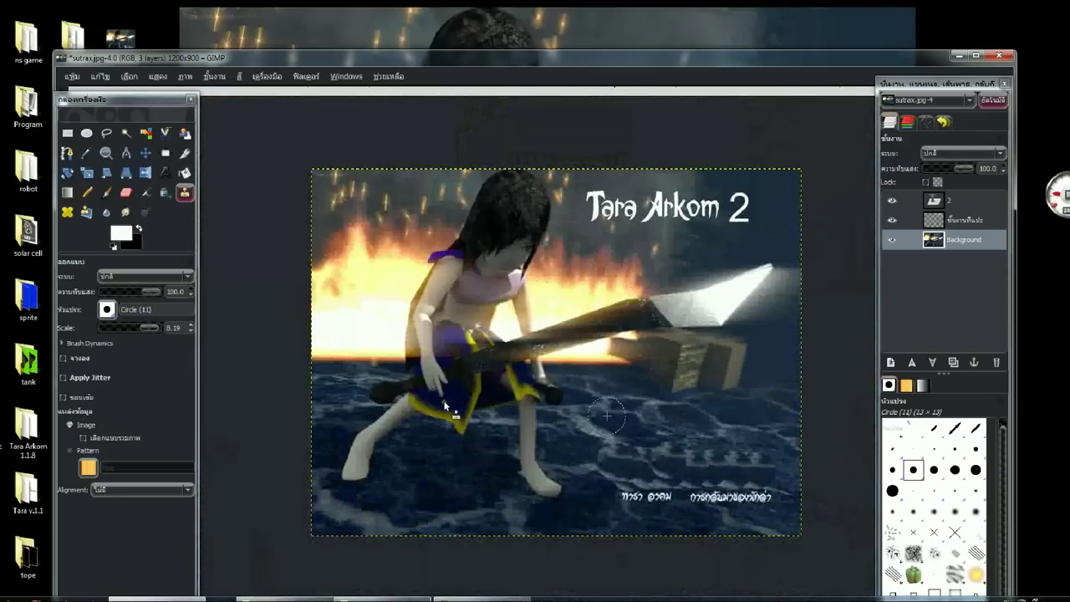
mouse_move(284, 597)
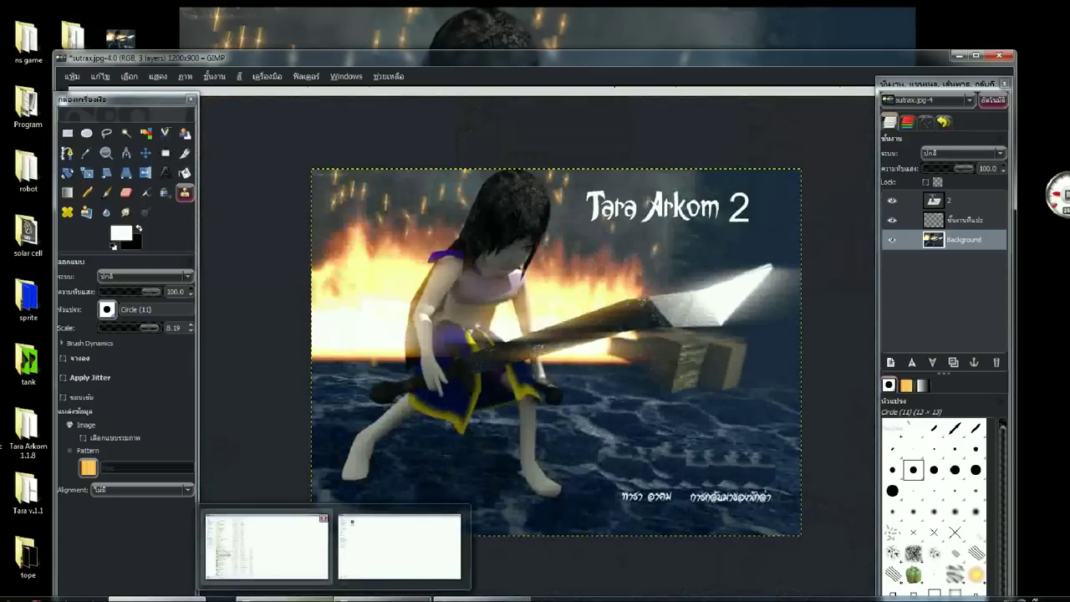
Drag the 733822 JPG of the woman with a pot from F:\Picture_work into GIMP.
click(401, 543)
click(13, 250)
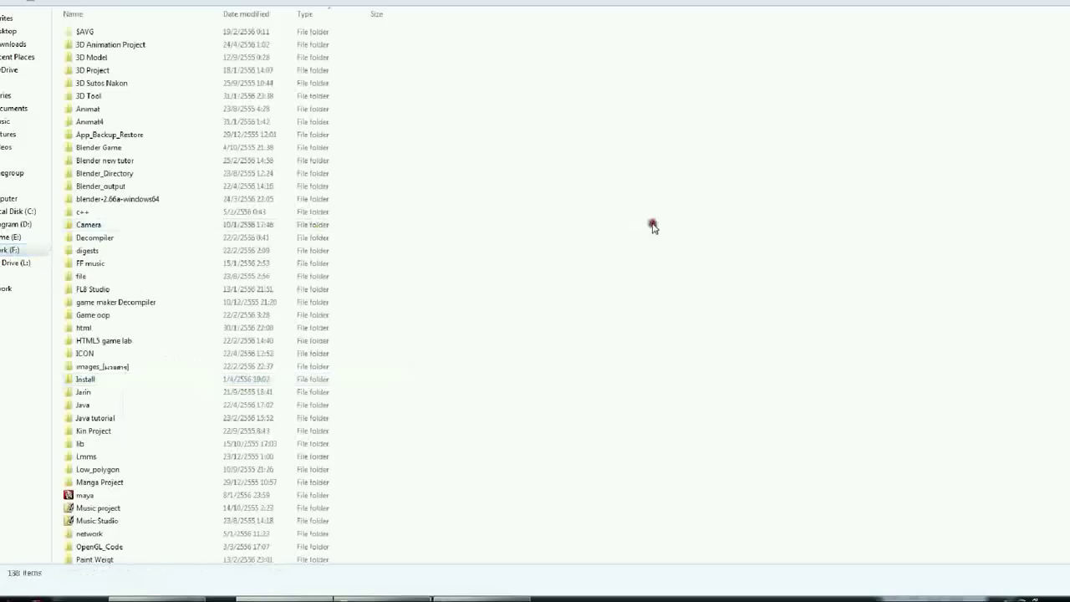
scroll(162, 336, down, 3)
scroll(109, 420, down, 1)
double_click(110, 431)
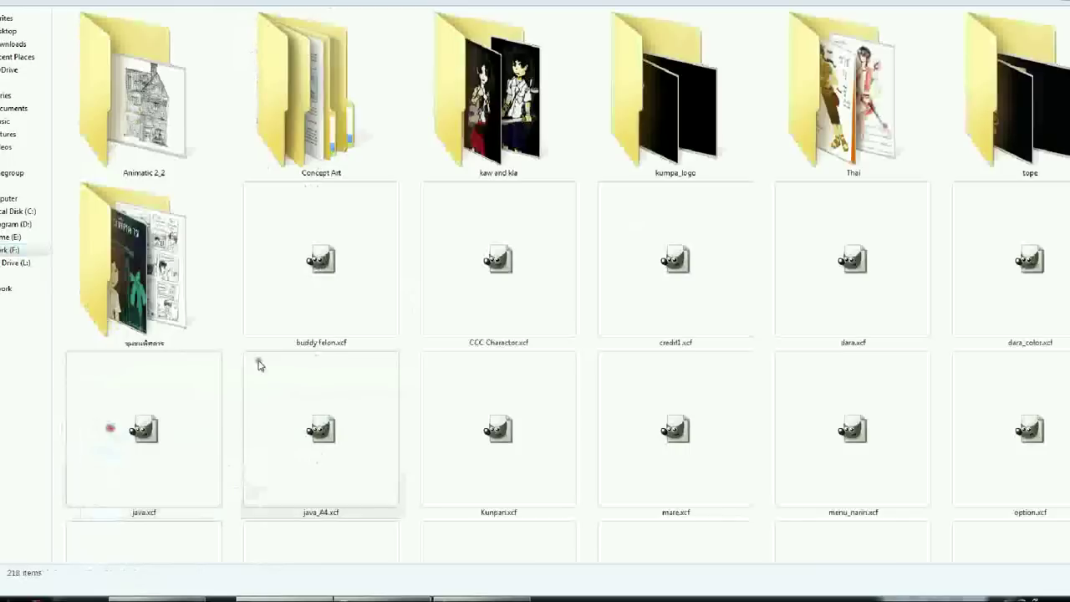
scroll(259, 362, down, 5)
scroll(287, 351, down, 5)
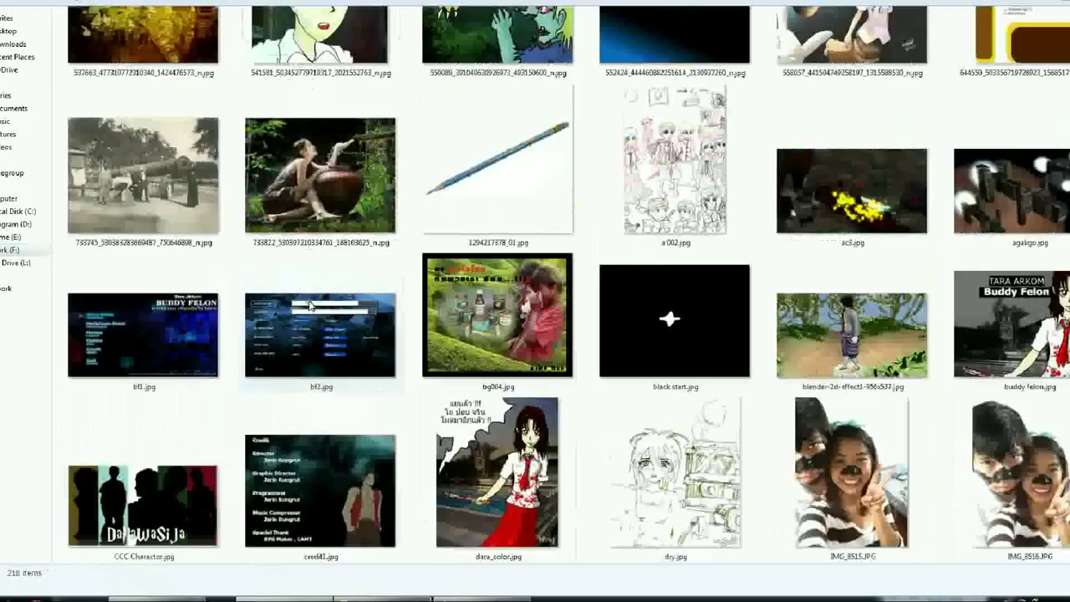
click(316, 190)
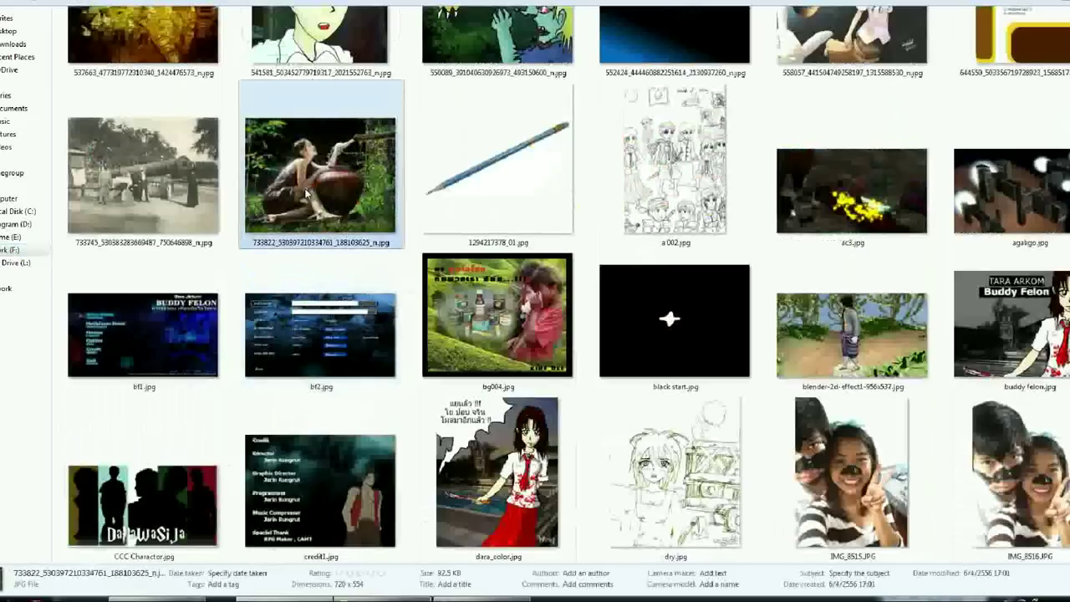
mouse_move(348, 195)
mouse_down()
mouse_move(159, 587)
mouse_move(570, 344)
mouse_up()
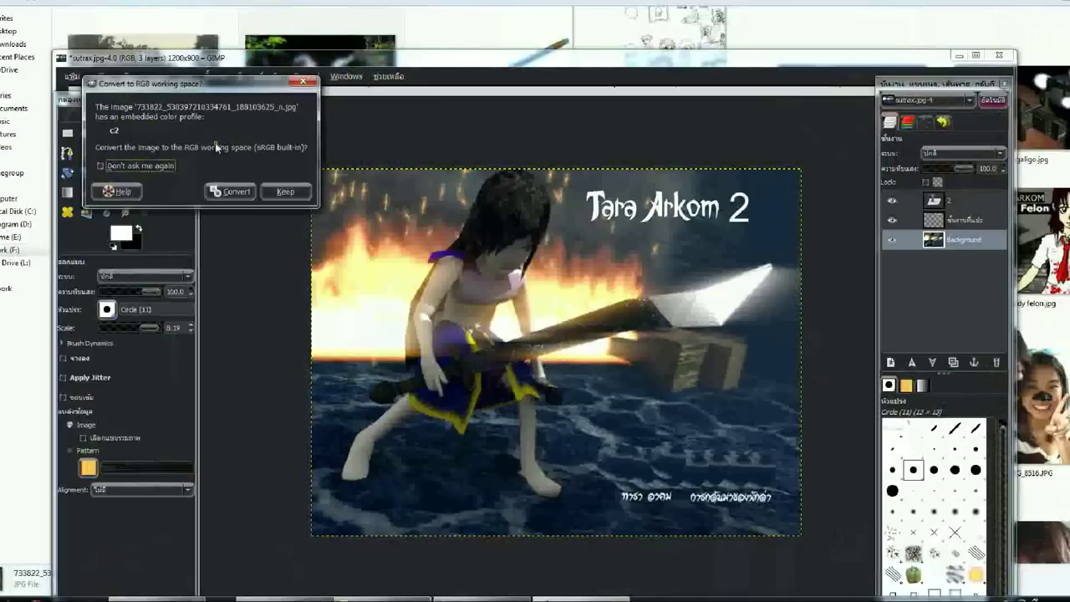
Convert the dropped photo to the RGB working space so it becomes its own layer above Background.
click(237, 194)
key(Tab)
scroll(356, 257, up, 2)
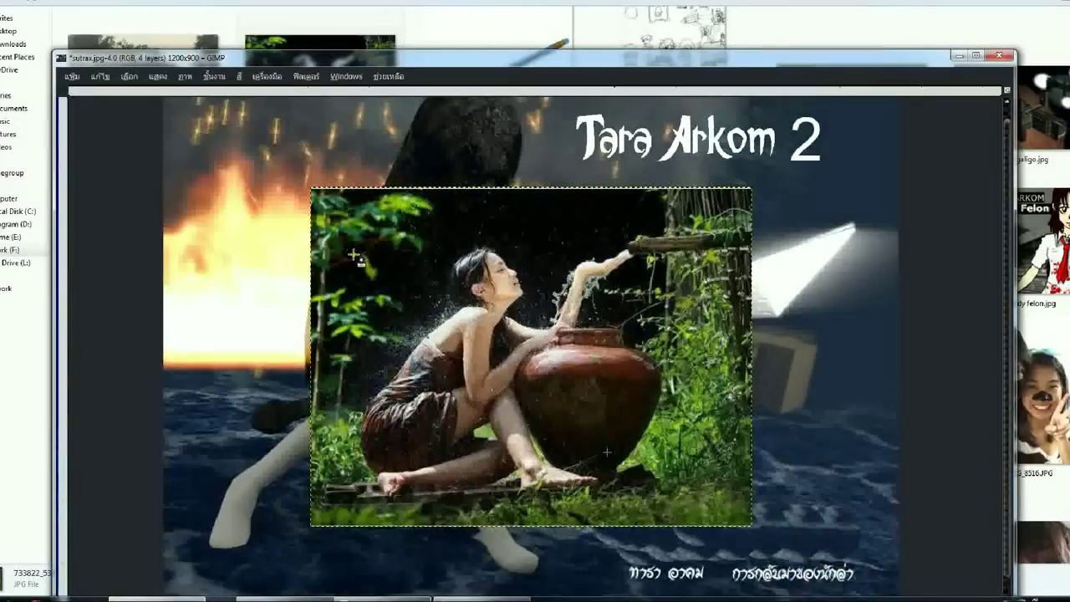
scroll(354, 255, up, 1)
scroll(364, 300, down, 1)
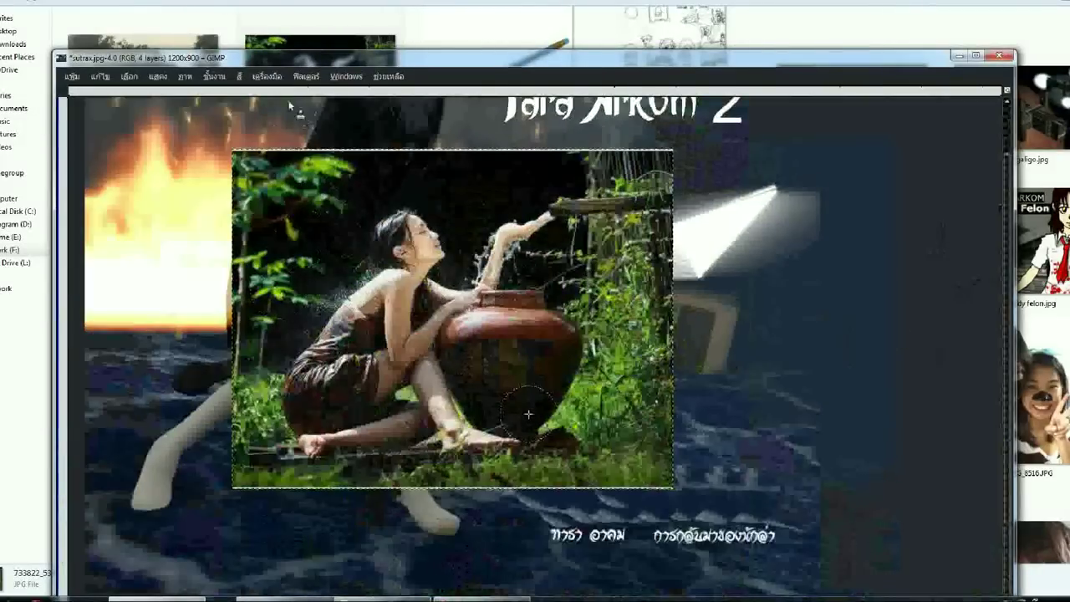
key(Tab)
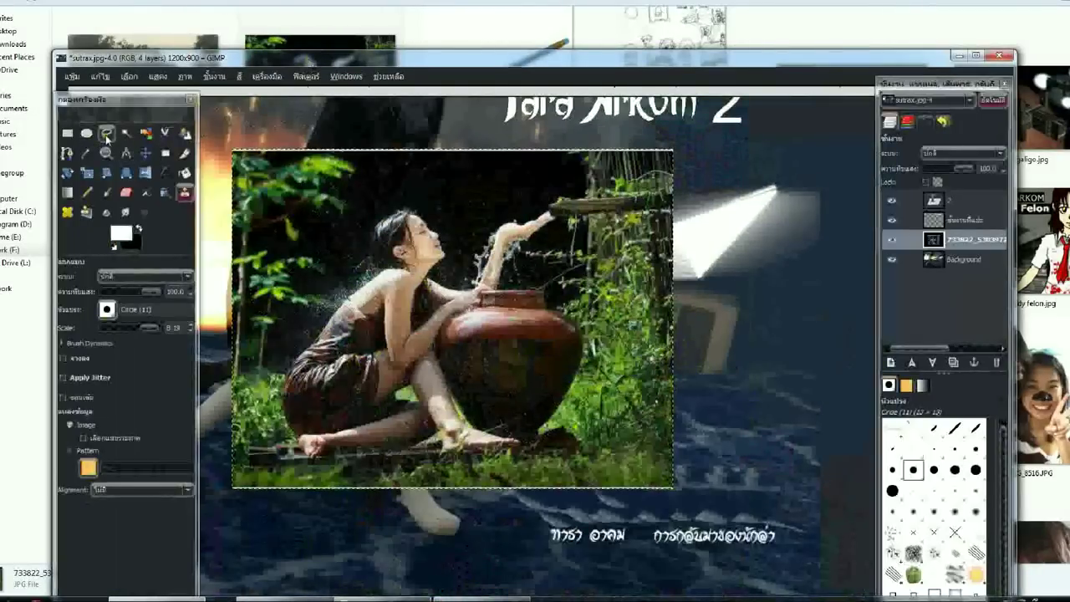
click(106, 134)
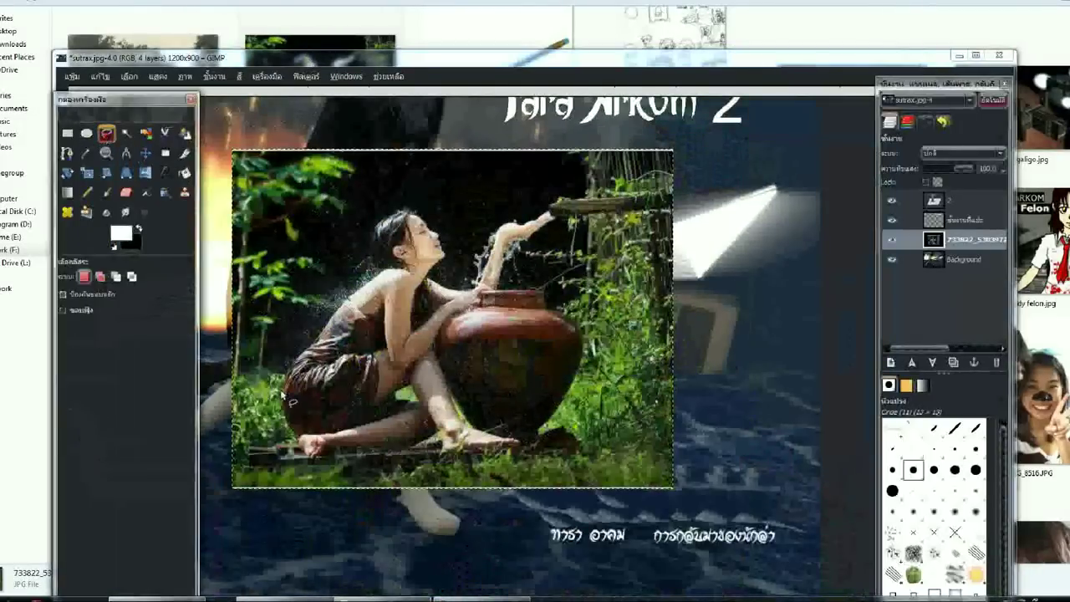
click(303, 445)
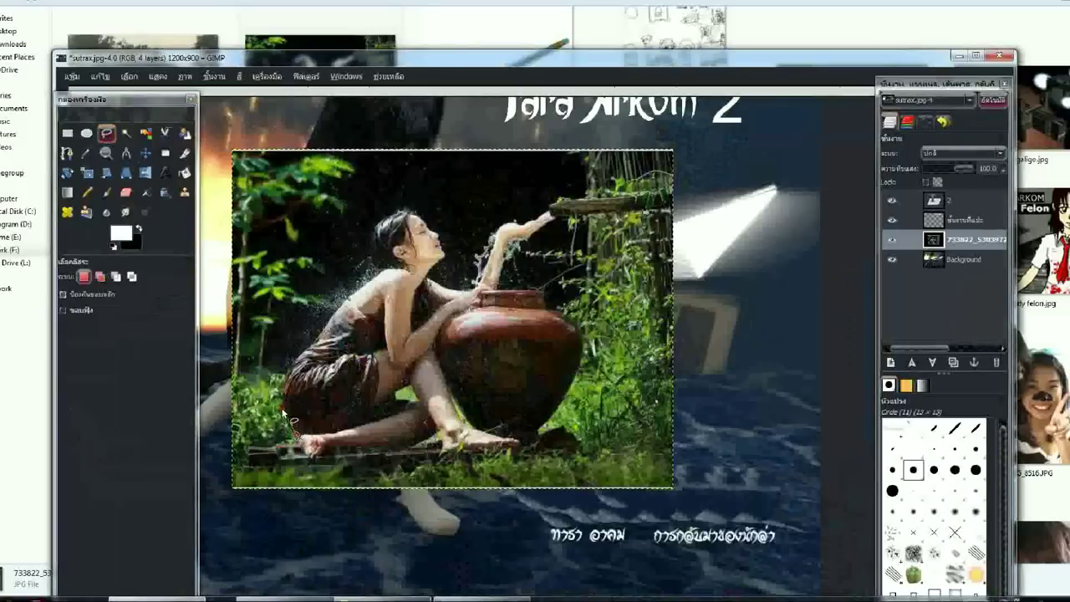
Trace a freehand selection around the woman and her pot, undoing an accidental delete.
mouse_move(282, 411)
mouse_down()
mouse_move(334, 361)
mouse_move(341, 303)
mouse_move(370, 280)
mouse_move(381, 228)
mouse_move(409, 215)
mouse_move(437, 241)
mouse_move(443, 257)
mouse_move(429, 284)
mouse_move(460, 302)
mouse_move(522, 230)
mouse_move(573, 205)
mouse_move(683, 175)
mouse_move(707, 201)
mouse_move(547, 216)
mouse_move(495, 278)
mouse_move(550, 313)
mouse_up()
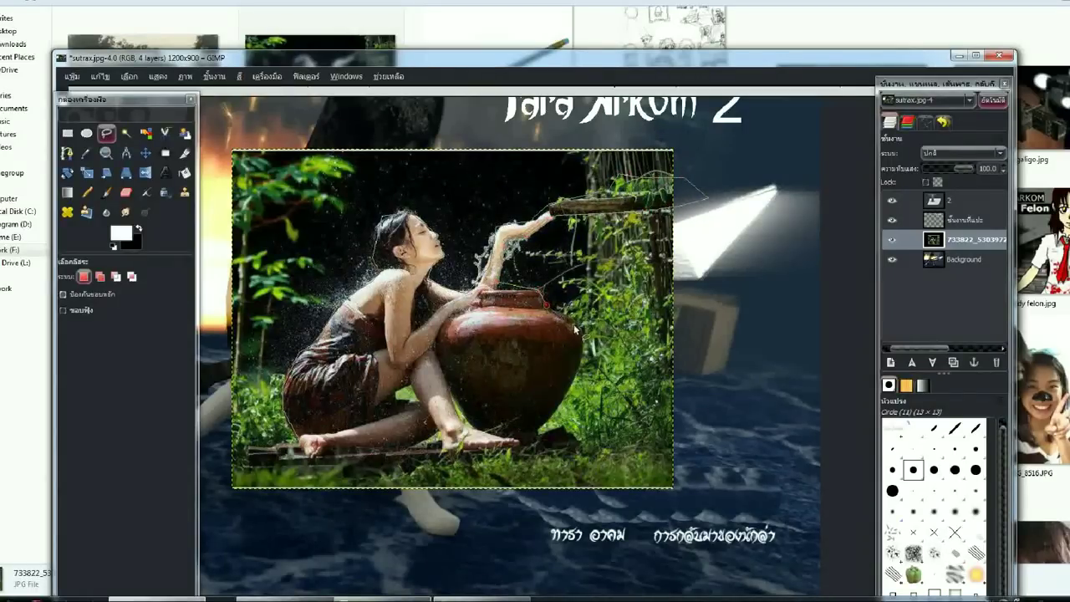
mouse_move(579, 368)
mouse_down()
mouse_move(538, 429)
mouse_move(439, 450)
mouse_move(303, 453)
mouse_up()
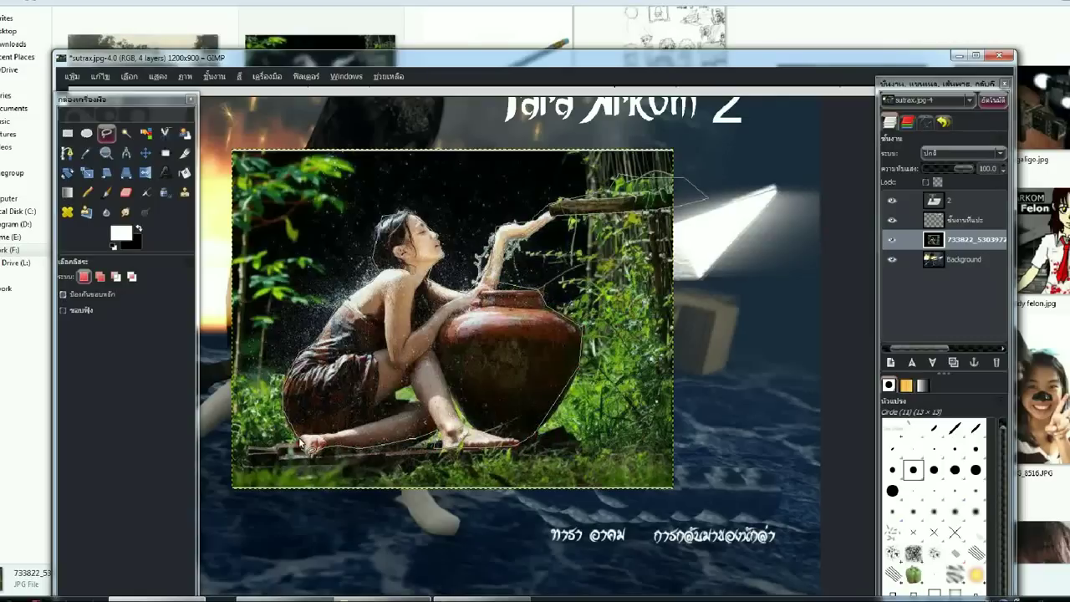
key(Return)
key(minus)
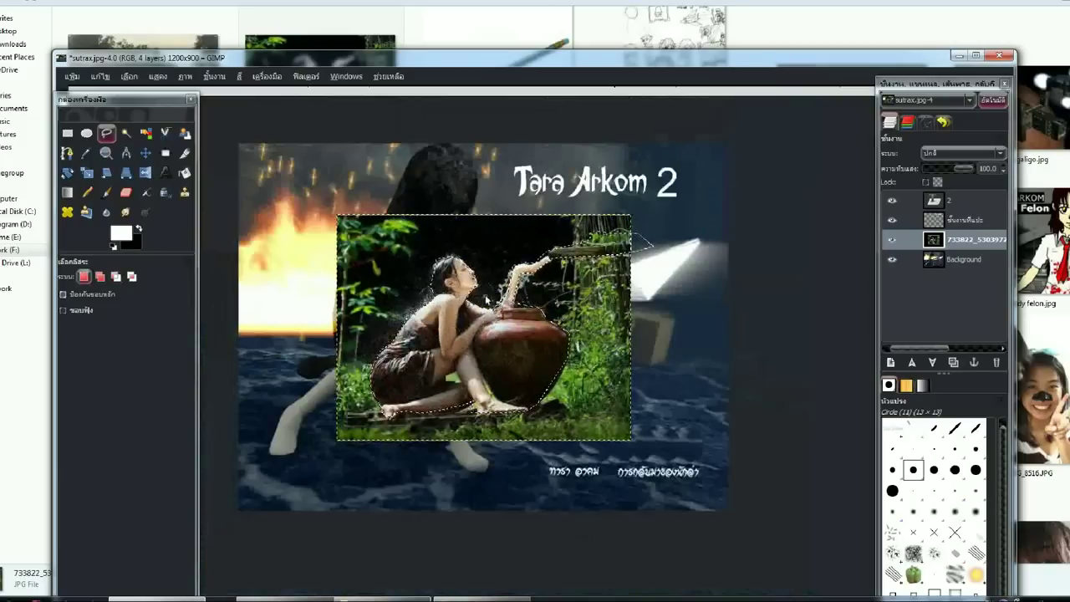
scroll(467, 343, up, 1)
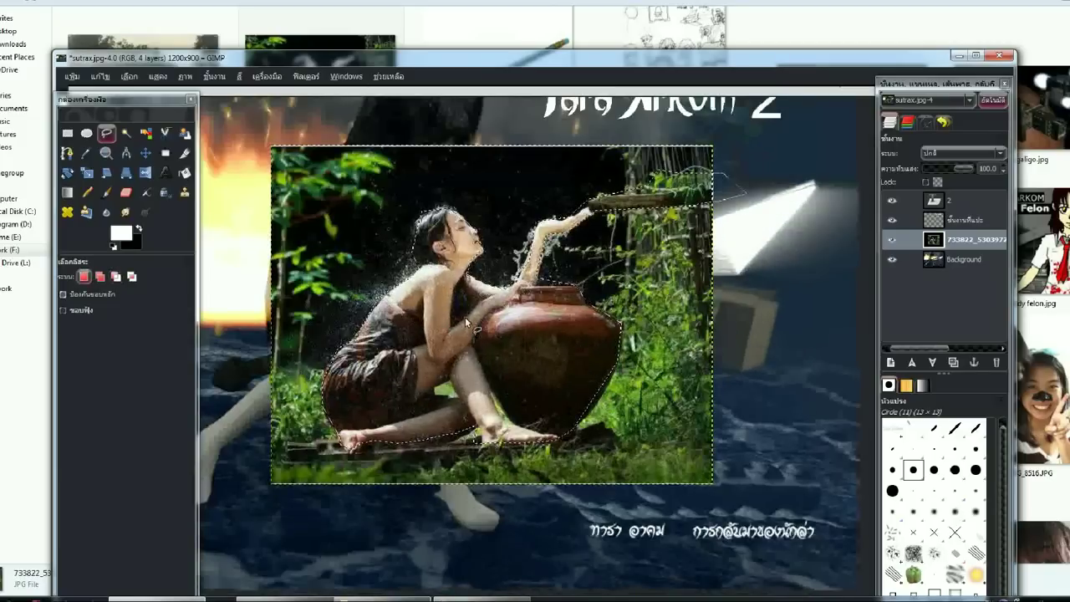
key(Delete)
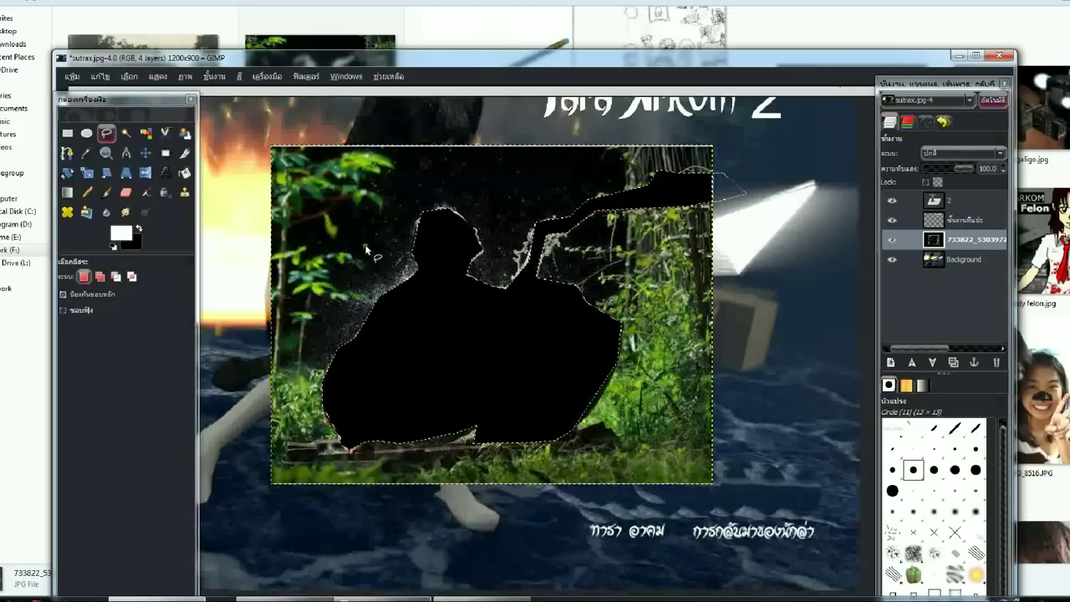
key(ctrl+z)
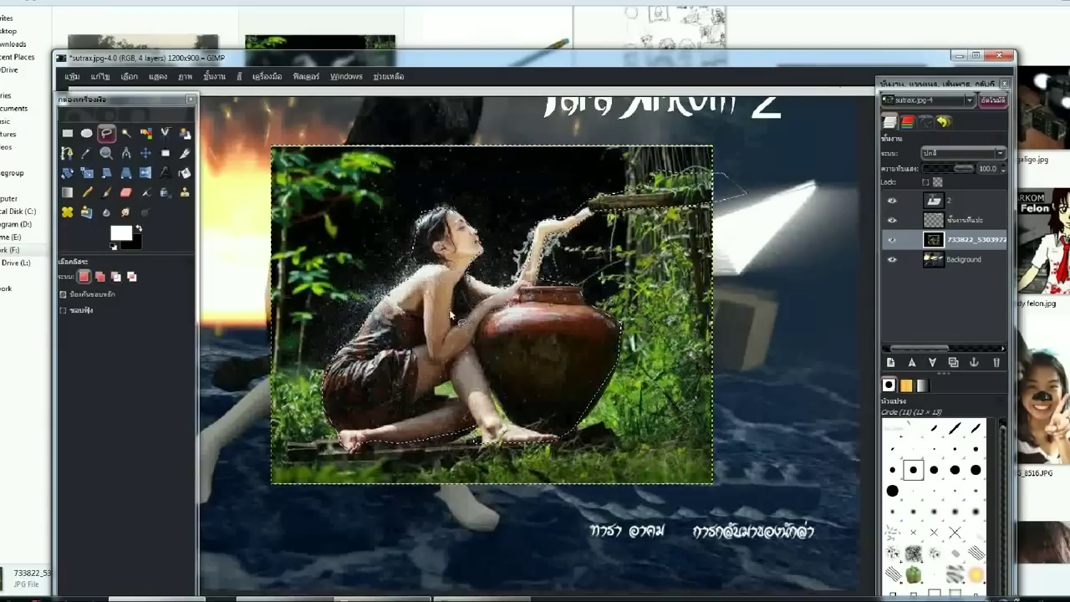
Invert the selection, add an alpha channel to the photo layer, and delete the surroundings to transparency.
click(127, 77)
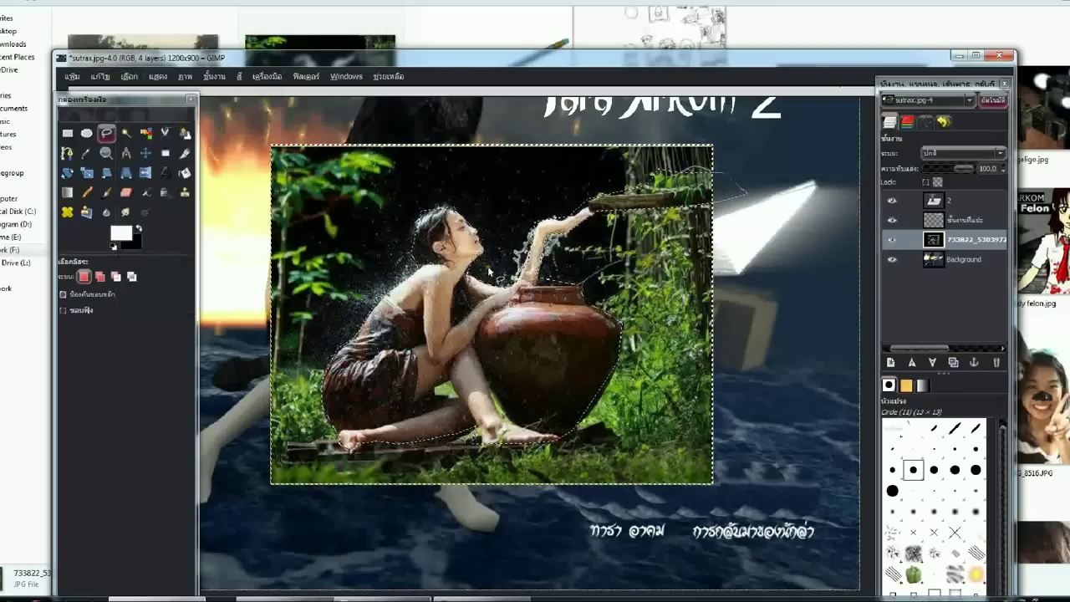
key(Delete)
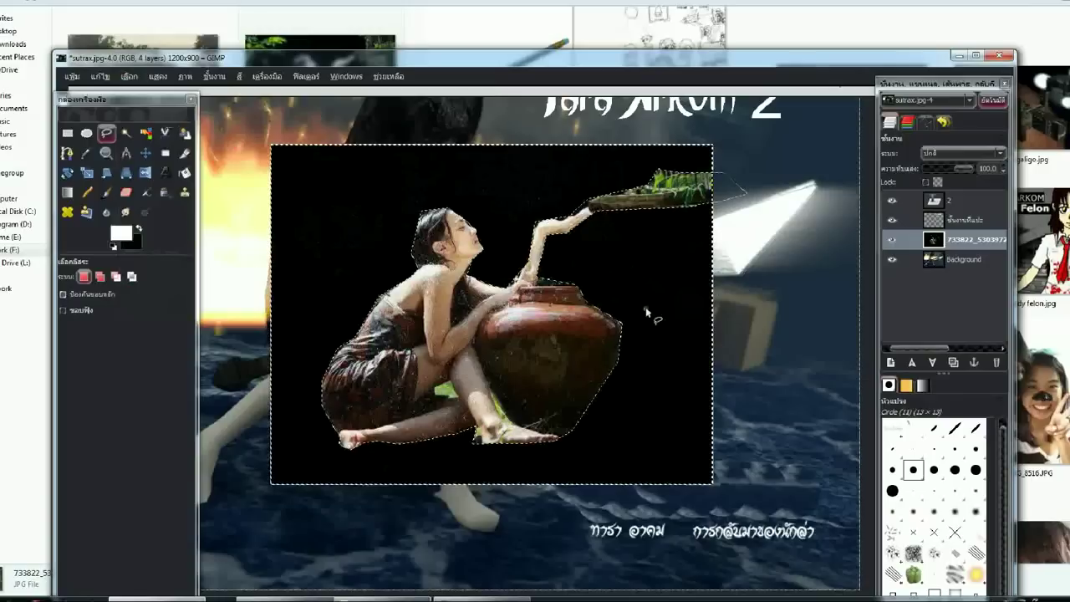
click(940, 242)
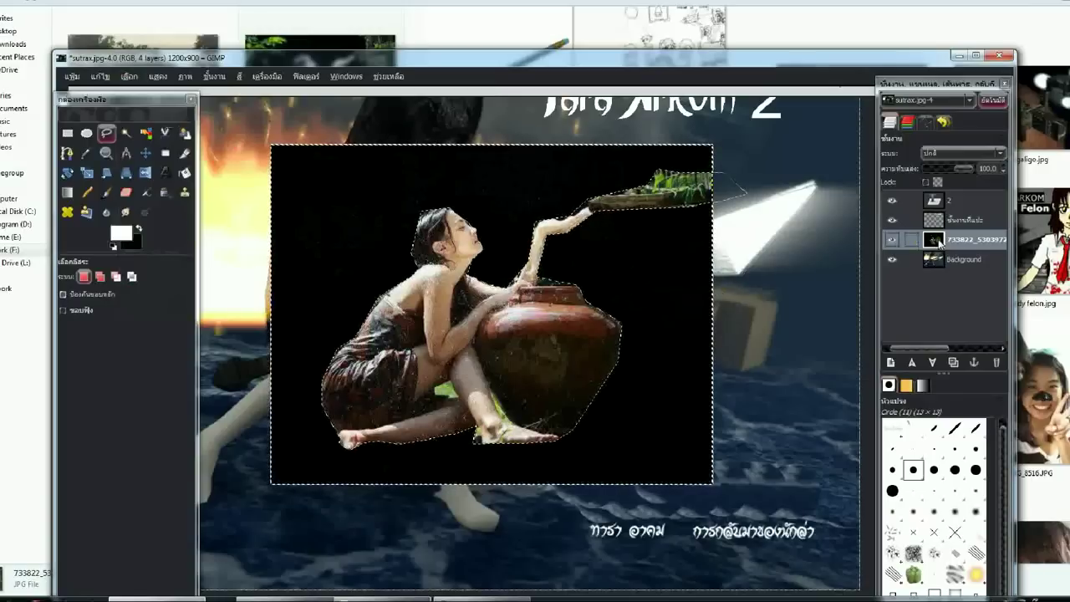
right_click(939, 242)
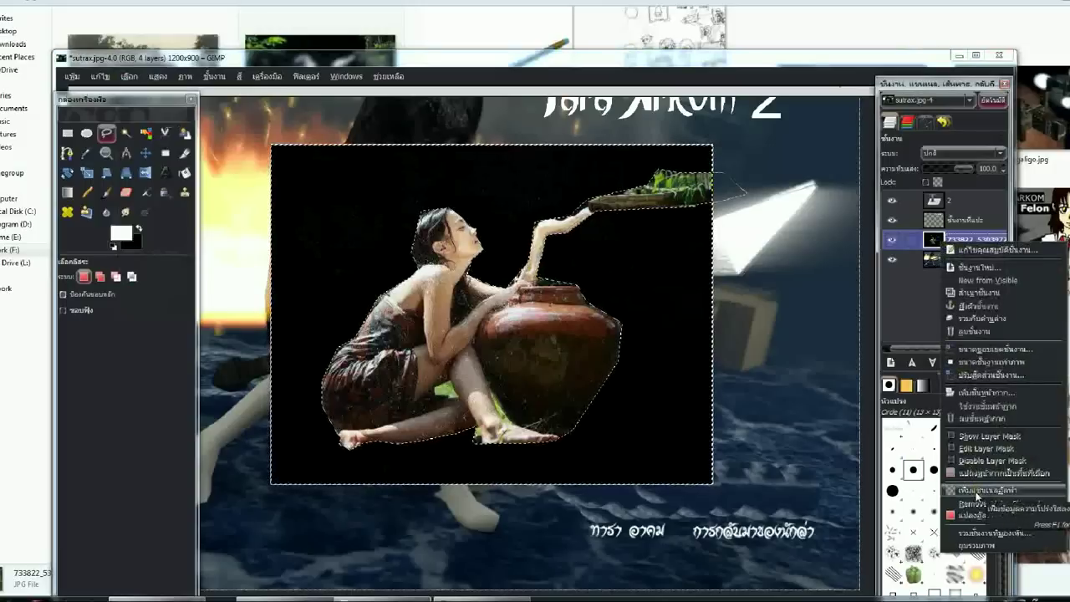
click(976, 491)
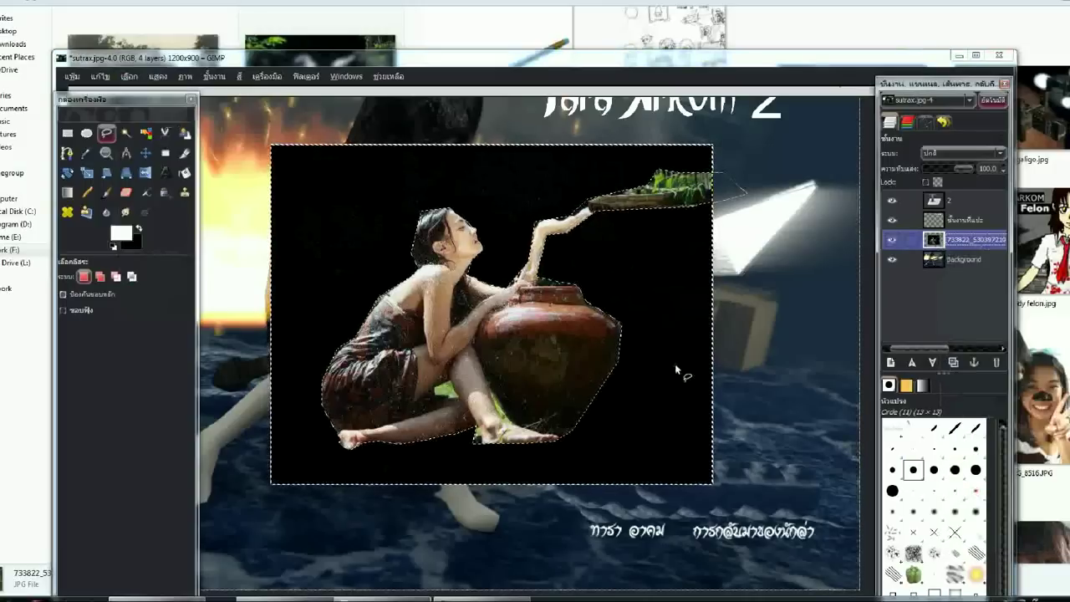
key(Delete)
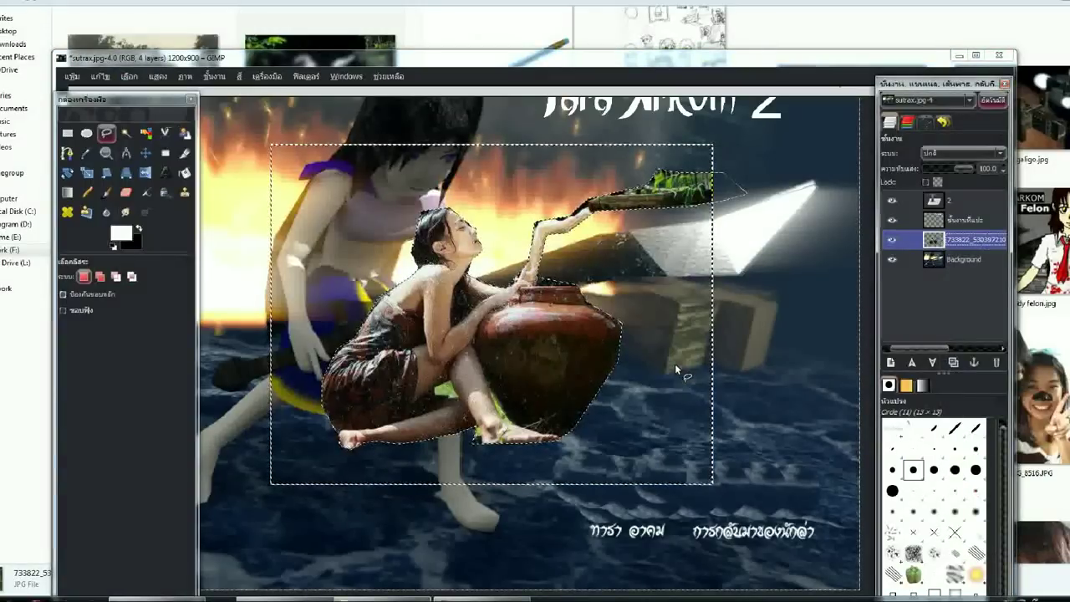
Deselect everything and move the woman-and-pot cutout to the poster's lower right over the sea.
click(129, 76)
click(138, 104)
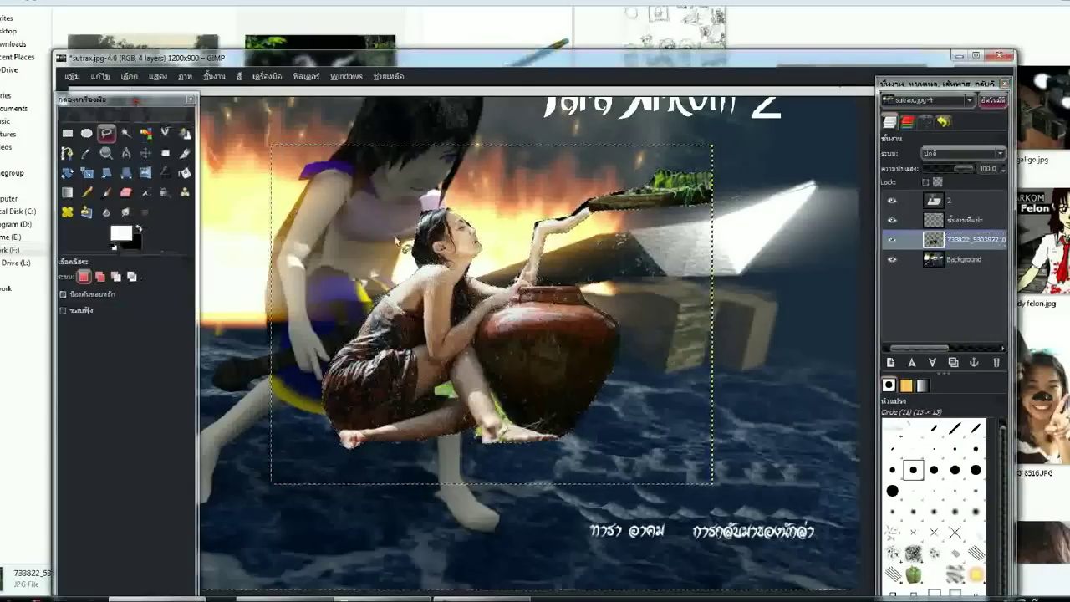
key(minus)
click(145, 153)
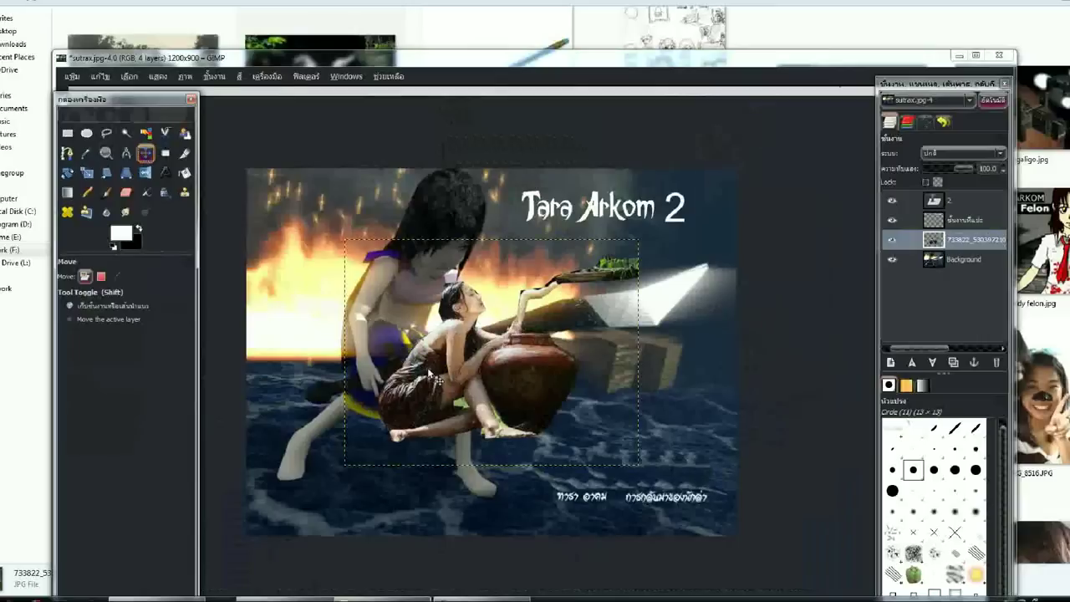
mouse_move(434, 376)
mouse_down()
mouse_move(575, 396)
mouse_move(601, 465)
mouse_up()
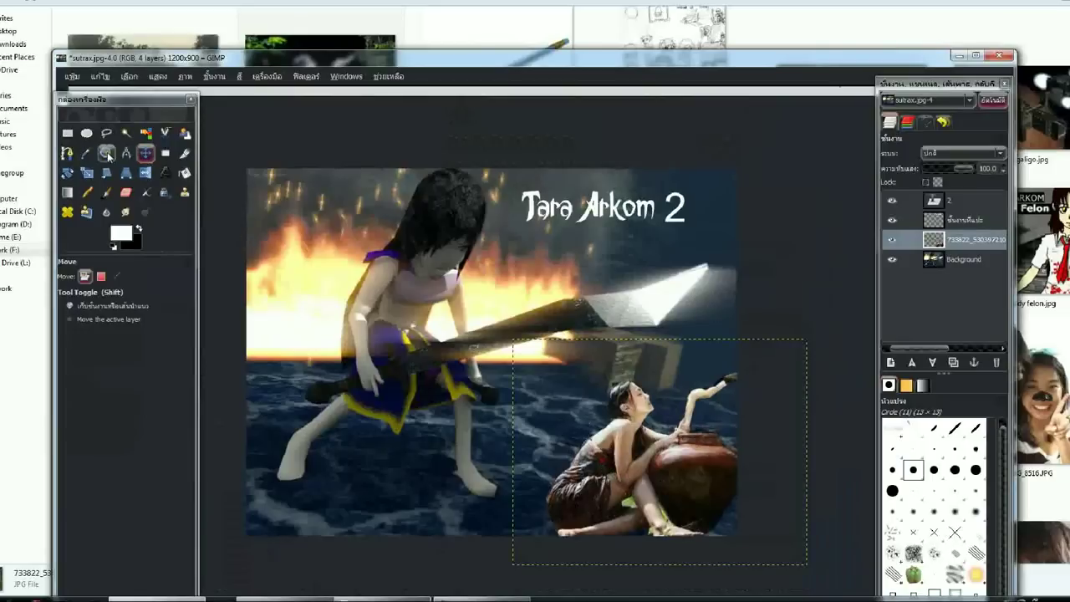
Scale up the woman-with-pot cutout toward the upper left, then select the Background layer.
click(87, 173)
click(566, 401)
drag(517, 343, 447, 269)
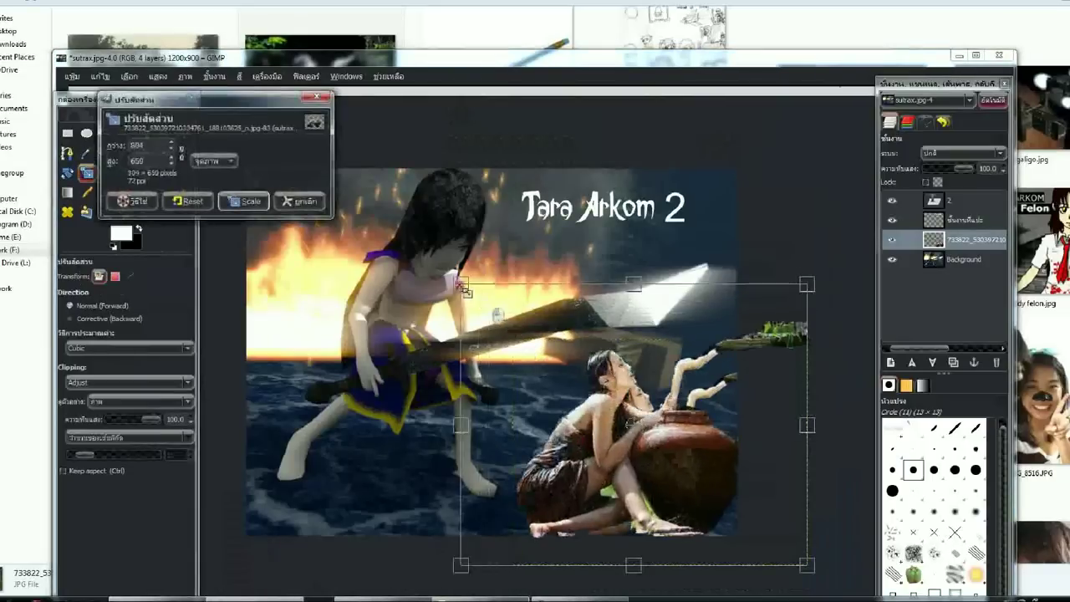
click(243, 201)
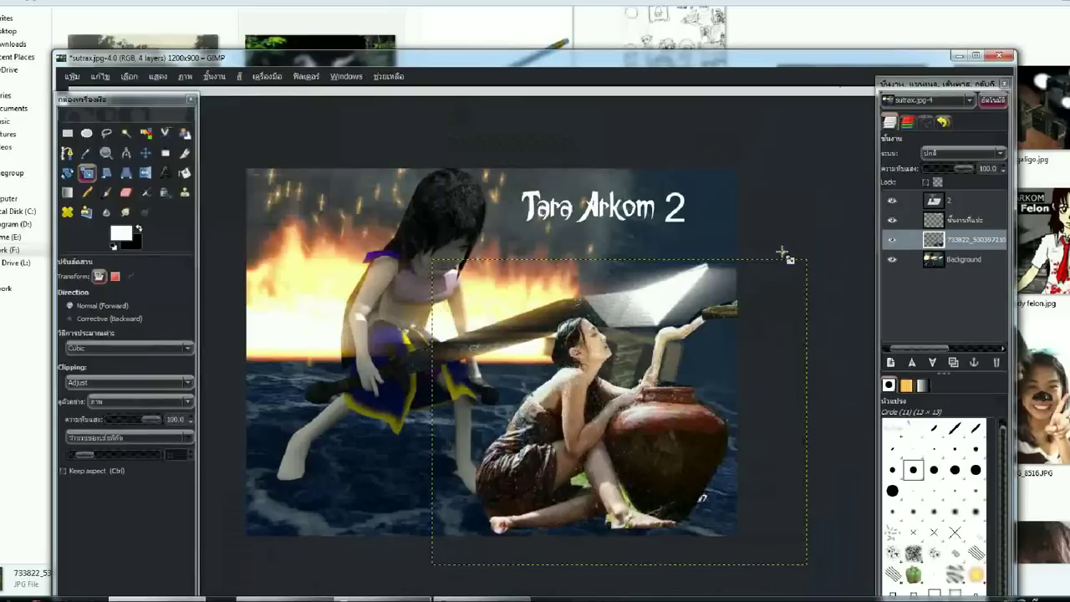
click(934, 261)
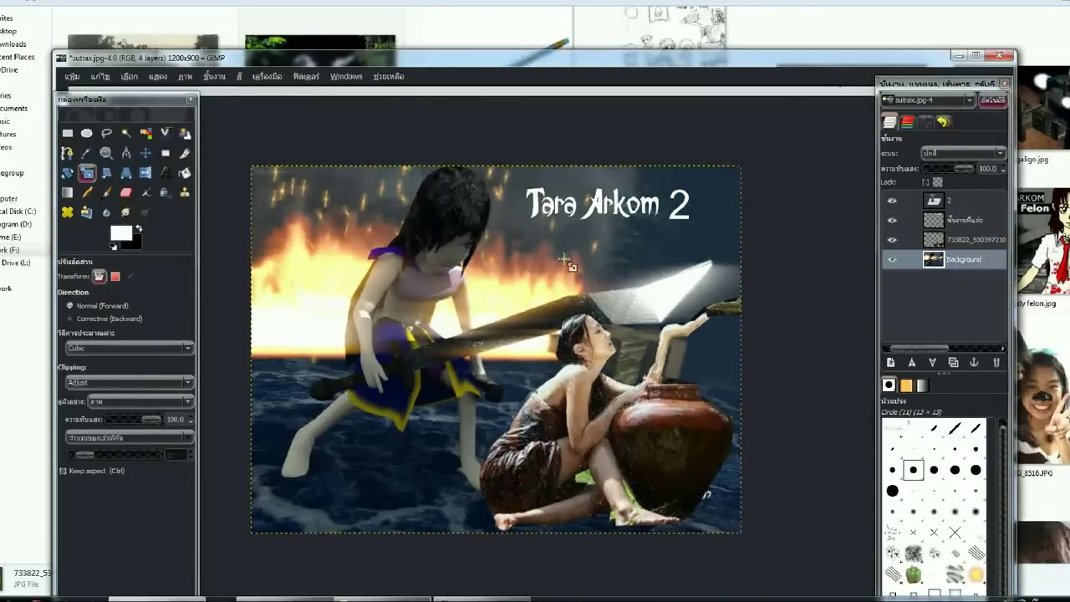